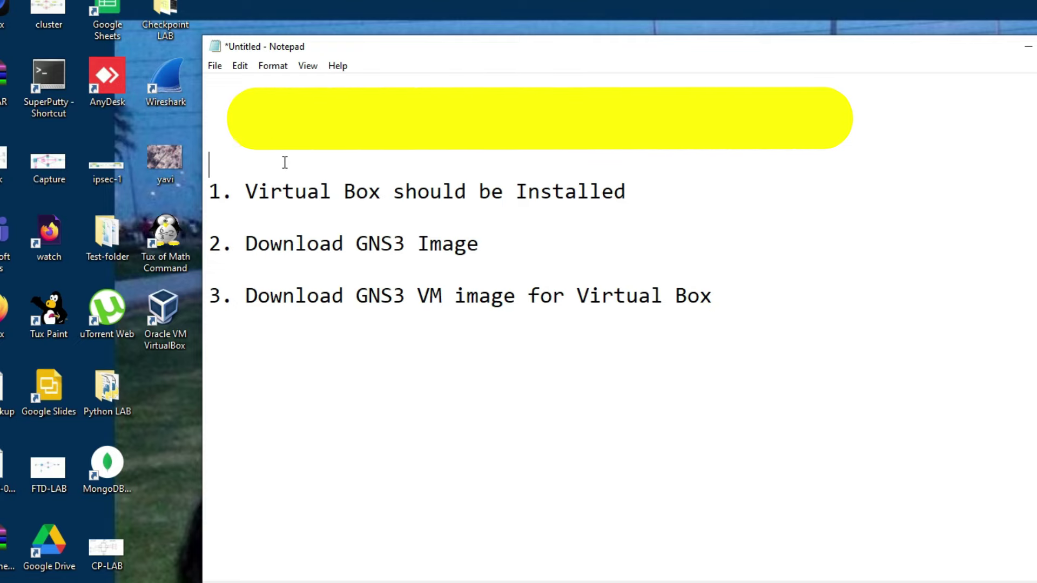
Review the three prerequisites in the note: VirtualBox installed, GNS3 image download, and GNS3 VM image download for VirtualBox.
drag(247, 192, 647, 193)
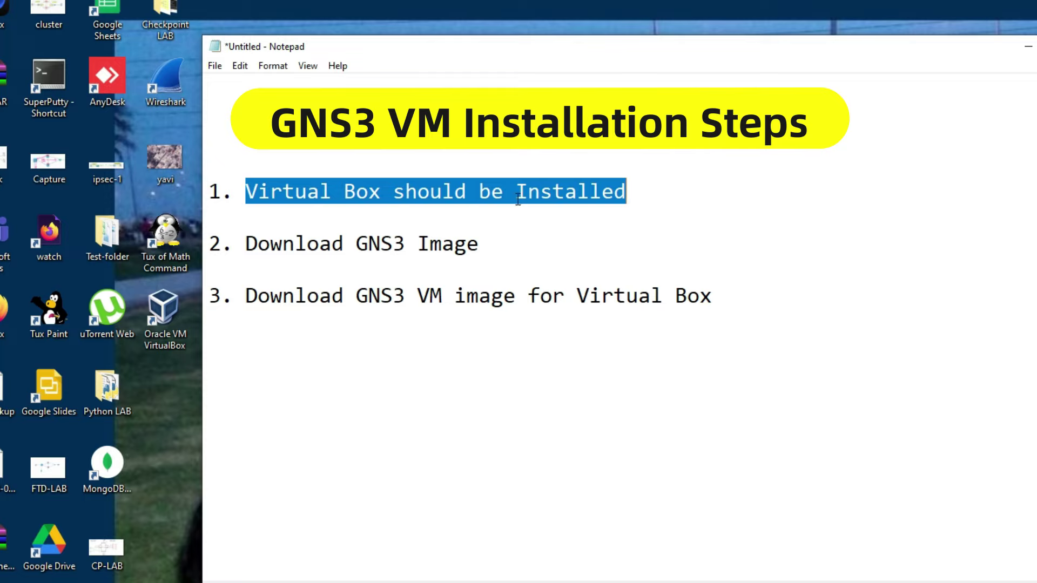
click(180, 349)
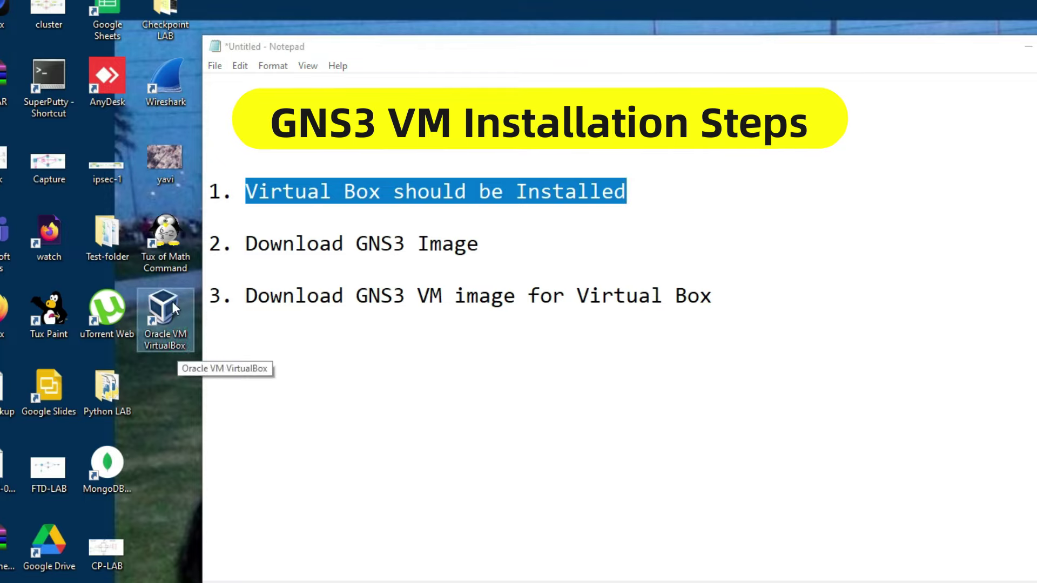
click(242, 127)
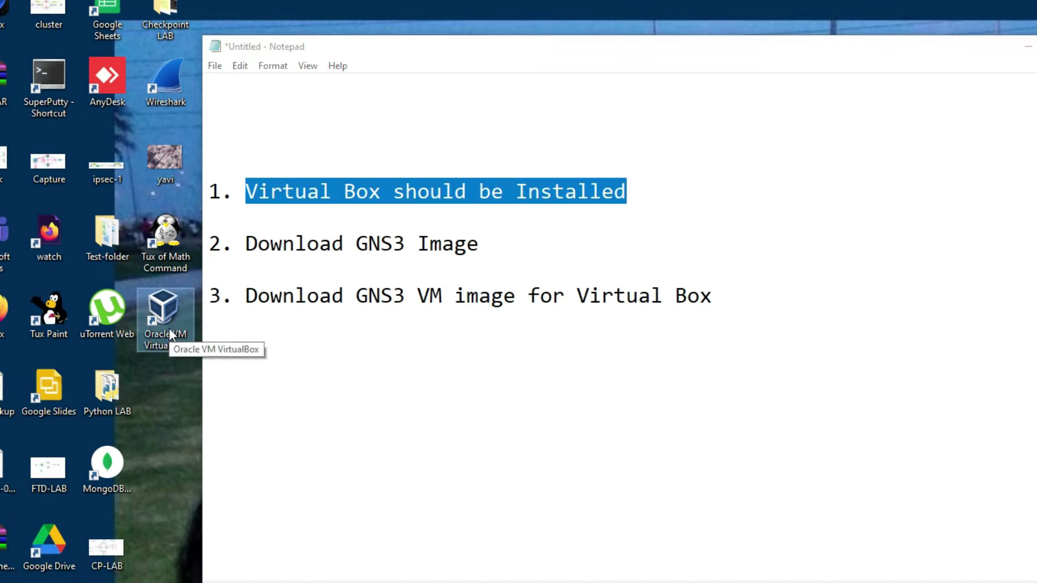
click(250, 246)
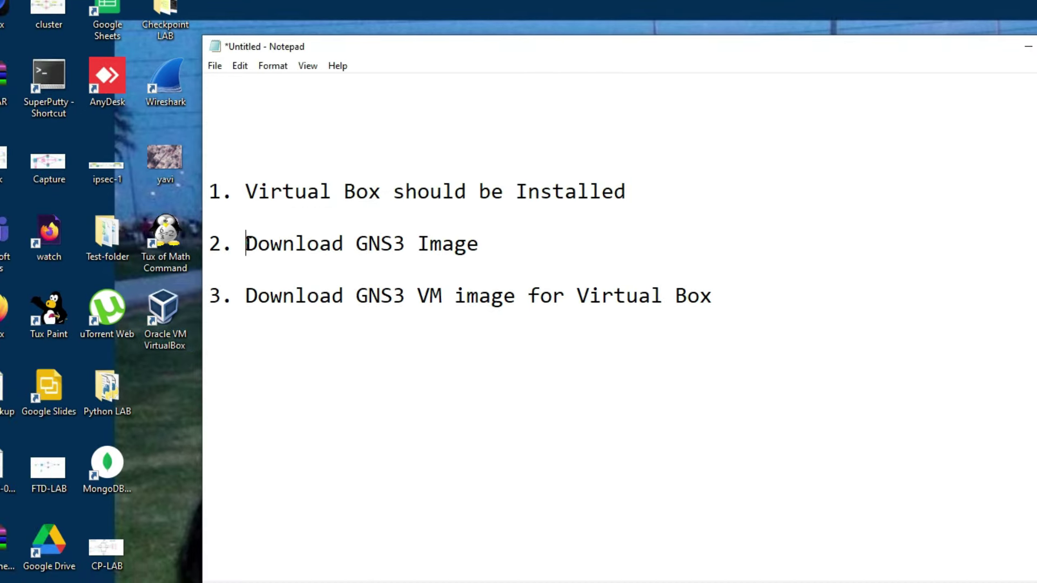
drag(248, 245, 480, 246)
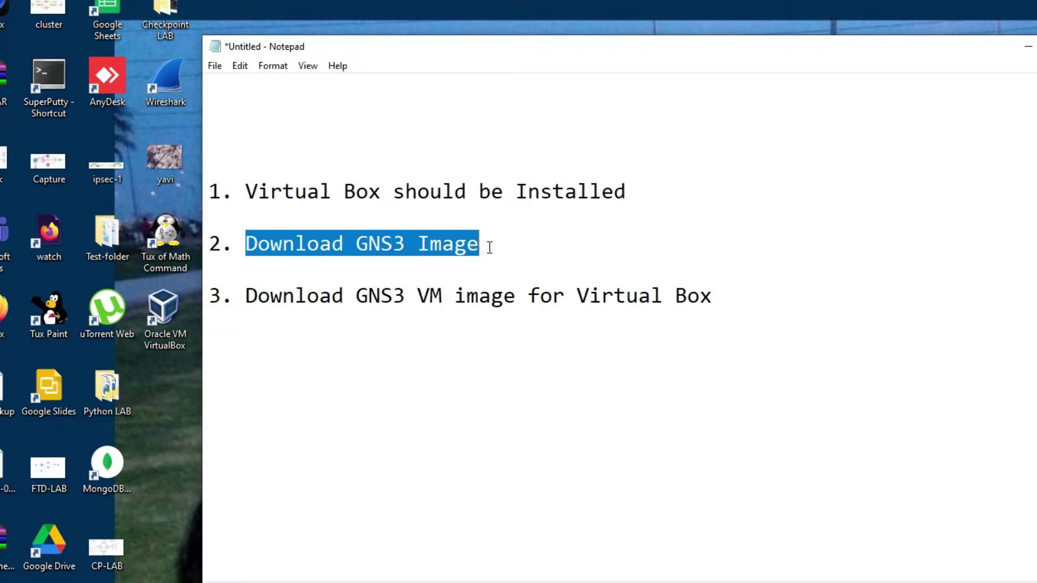
click(486, 244)
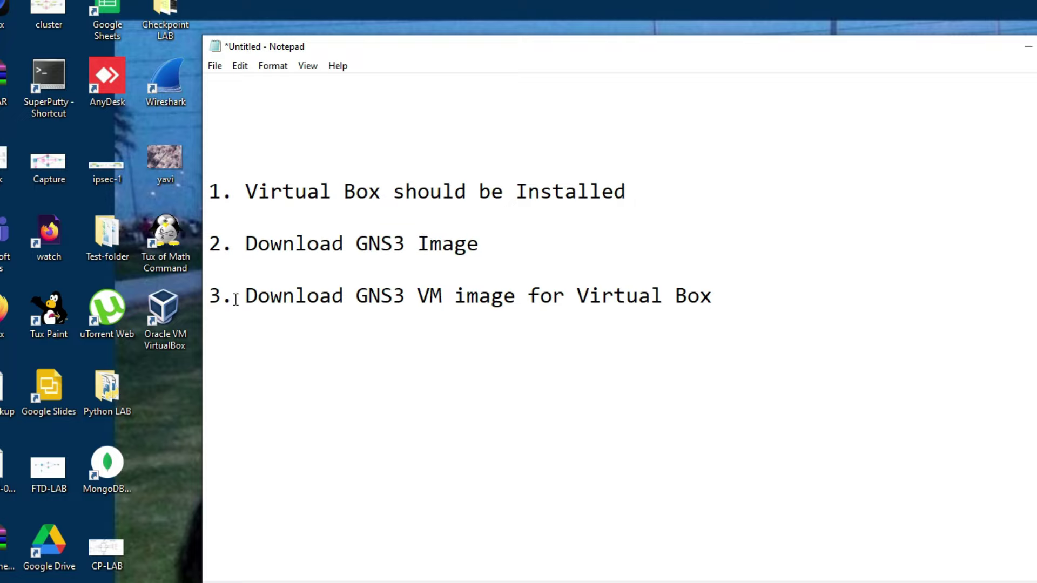
drag(212, 297, 513, 297)
drag(748, 297, 528, 297)
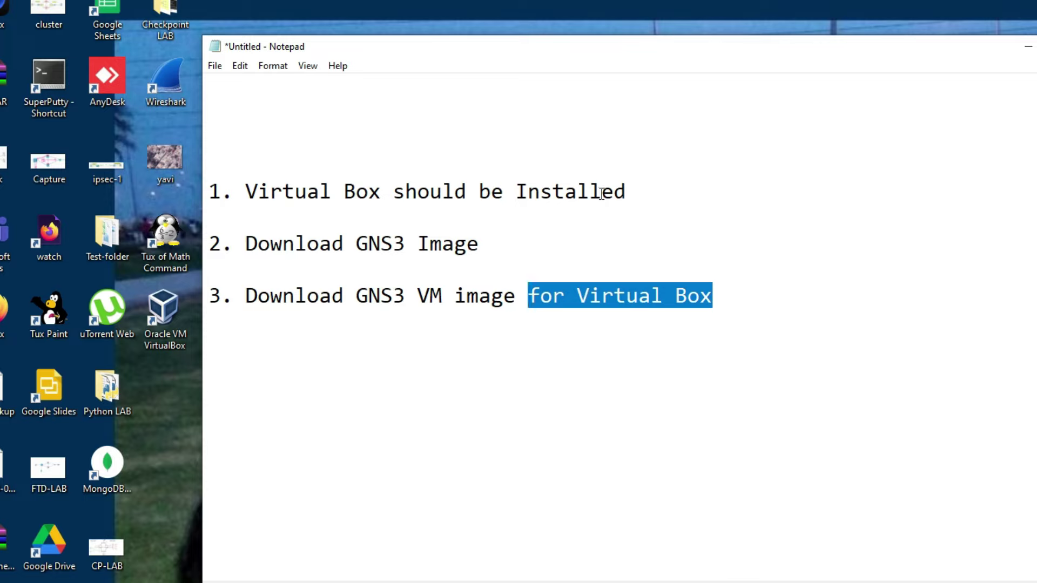
click(165, 343)
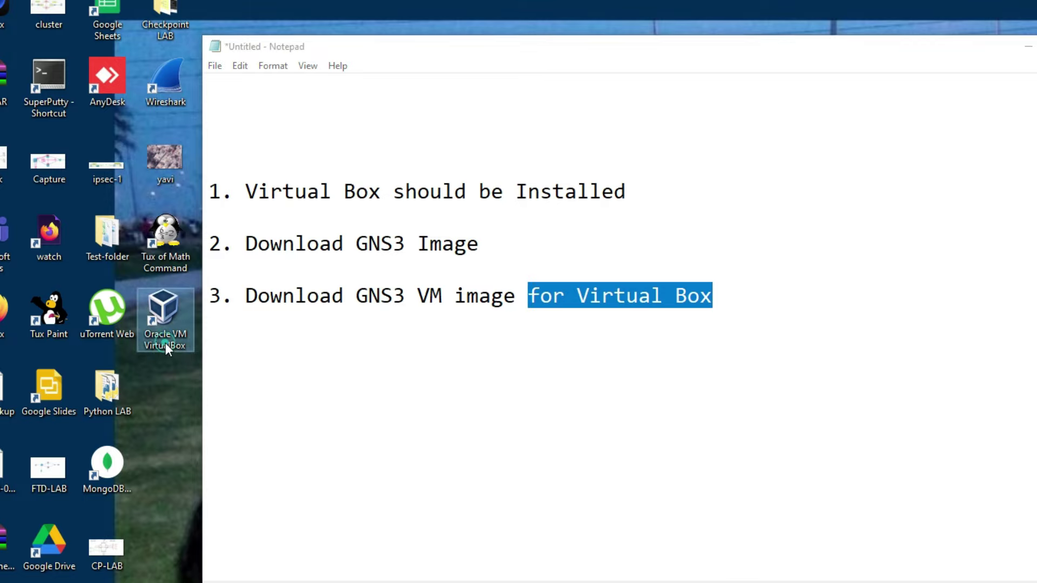
double_click(447, 244)
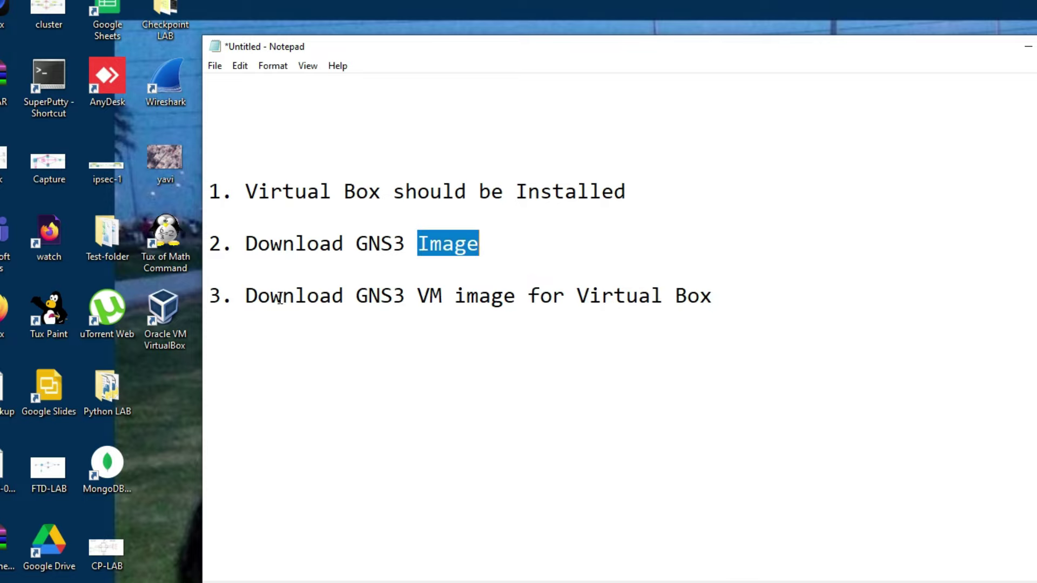
drag(246, 243, 479, 243)
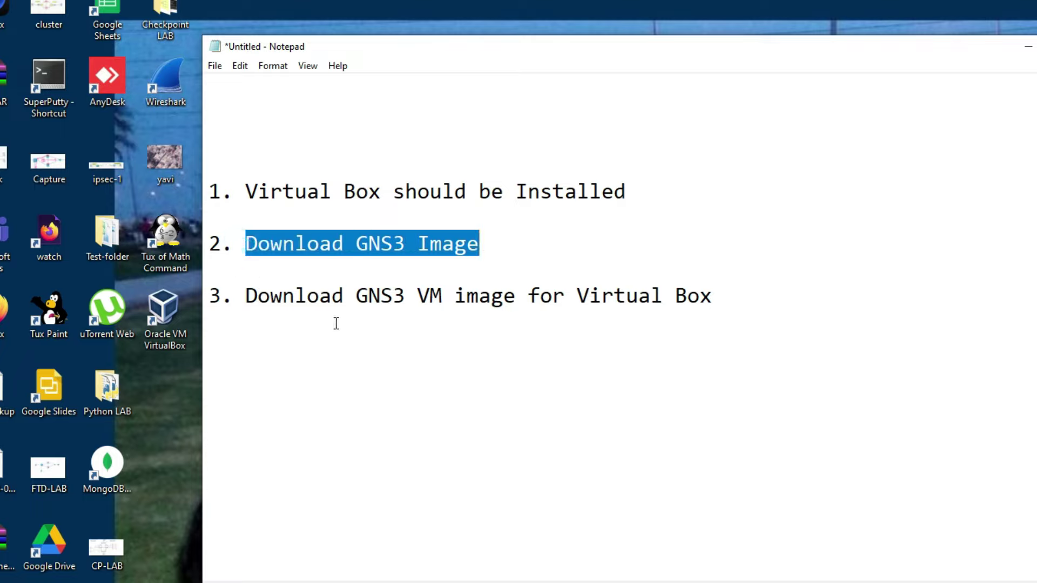
drag(243, 299, 513, 297)
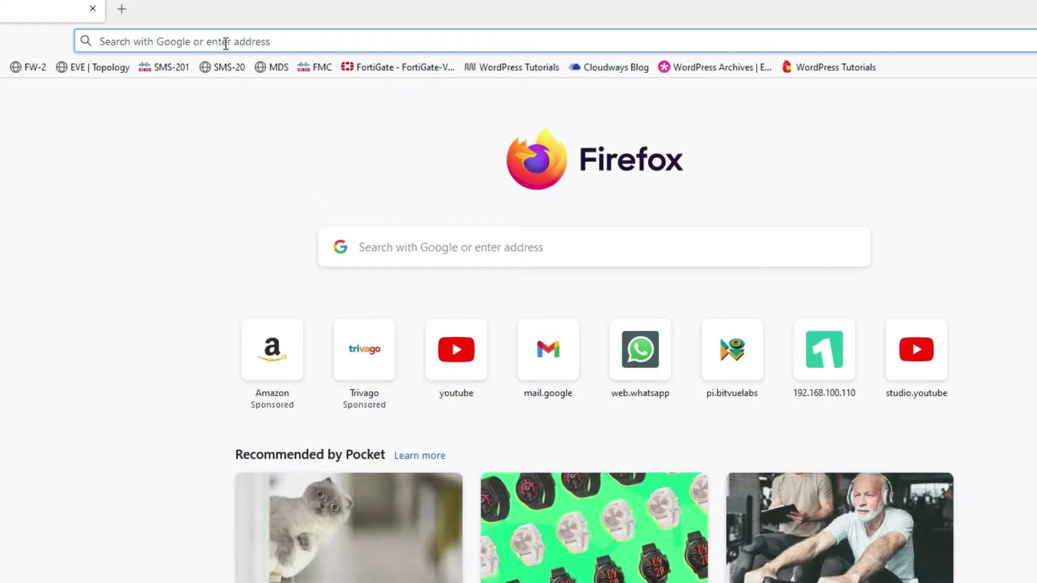
Go to google.com in Firefox, search for "gns3 download" and open the gns3.com software download page.
click(222, 41)
text(google.com)
key(Return)
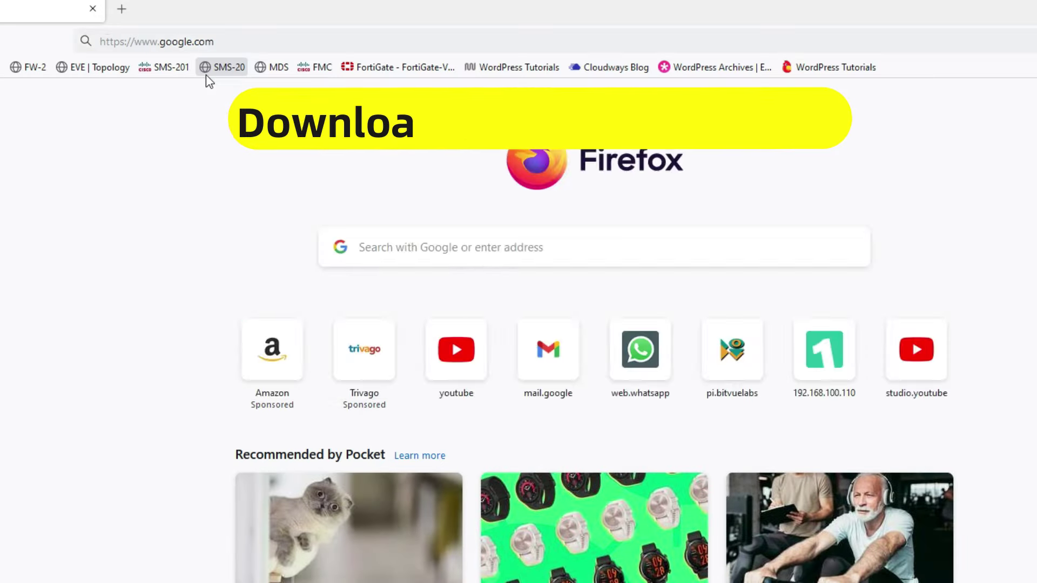
text(gns3)
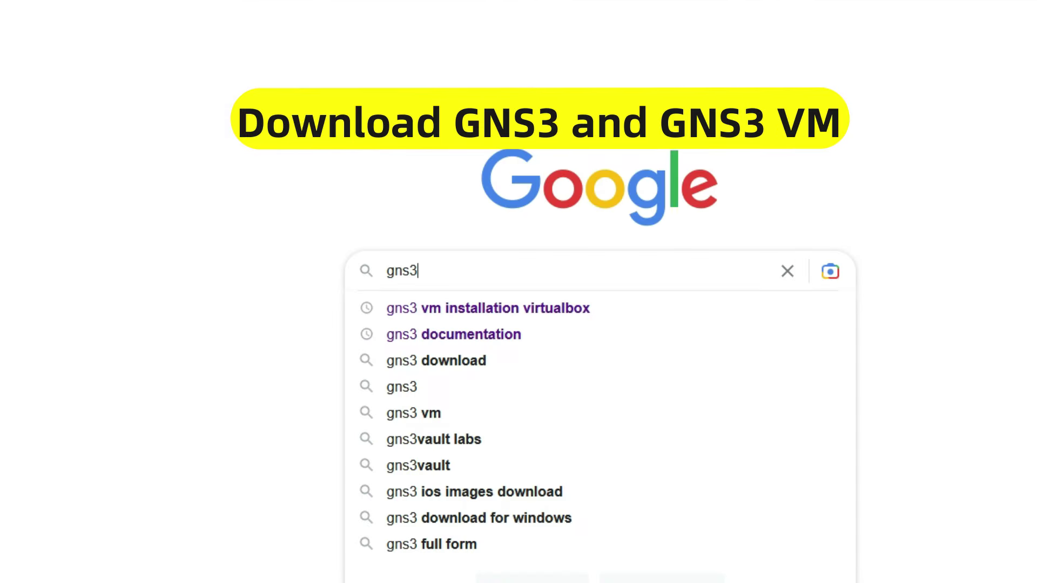
text( dow)
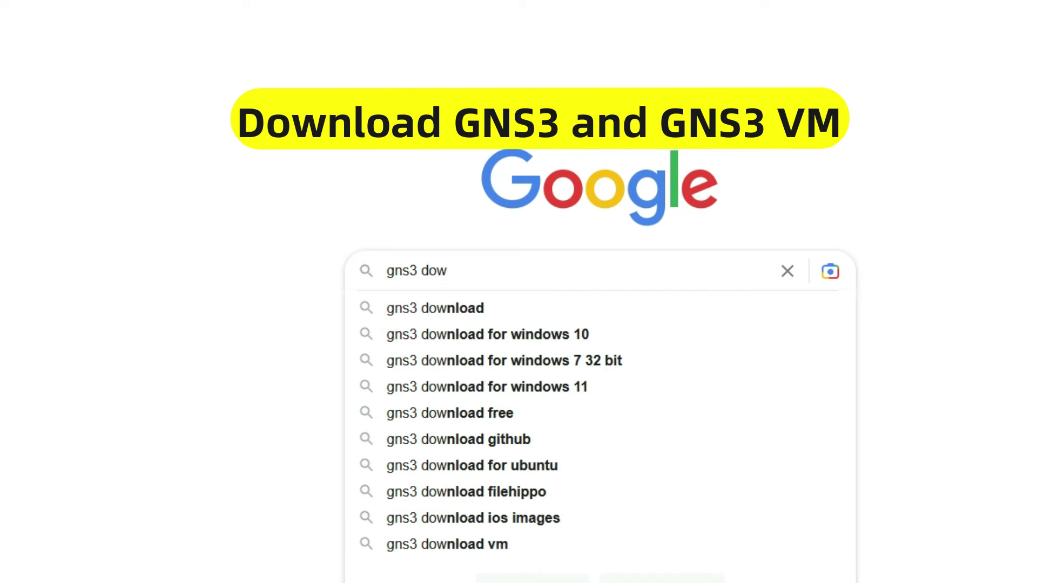
click(444, 310)
drag(200, 269, 335, 270)
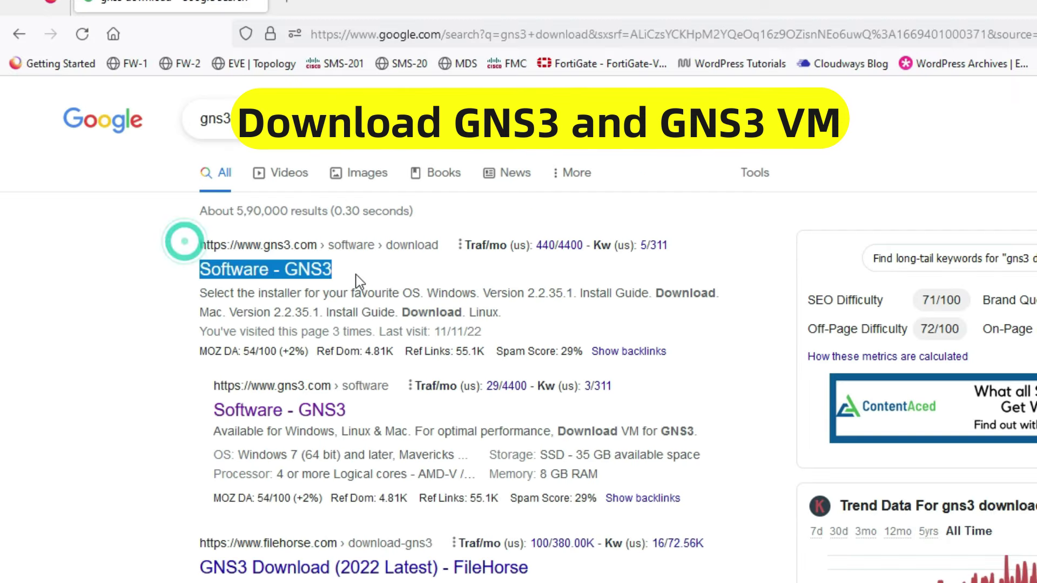
click(279, 282)
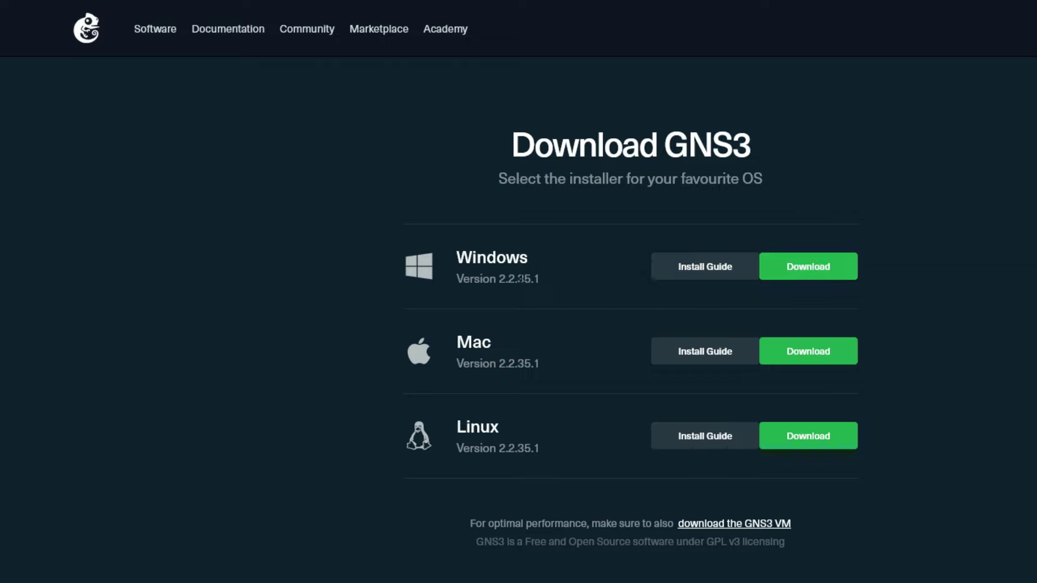
Download the Windows installer of GNS3 version 2.2.35.1, logging in to the GNS3 community with the saved account.
click(804, 275)
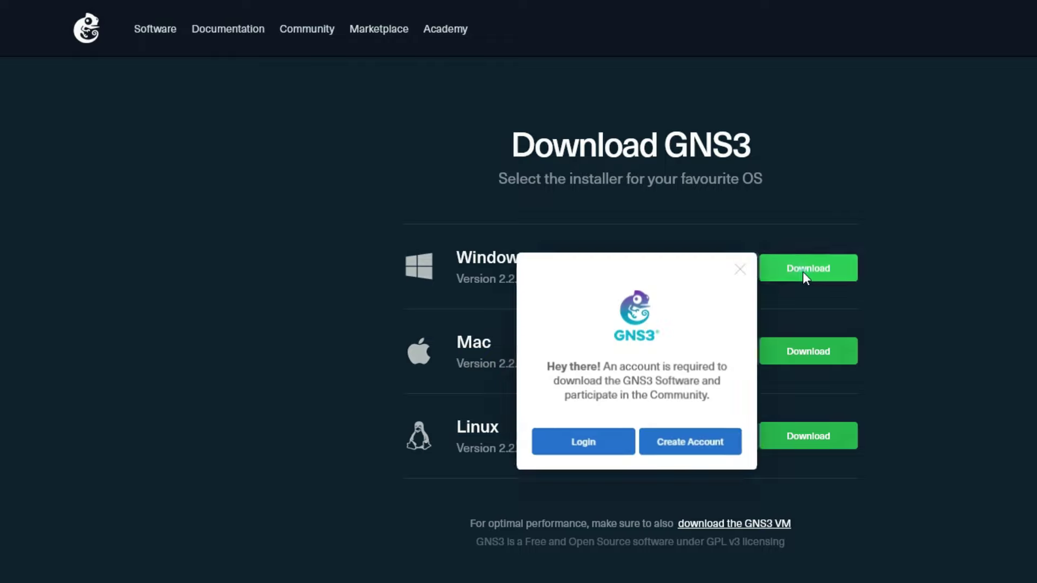
click(602, 437)
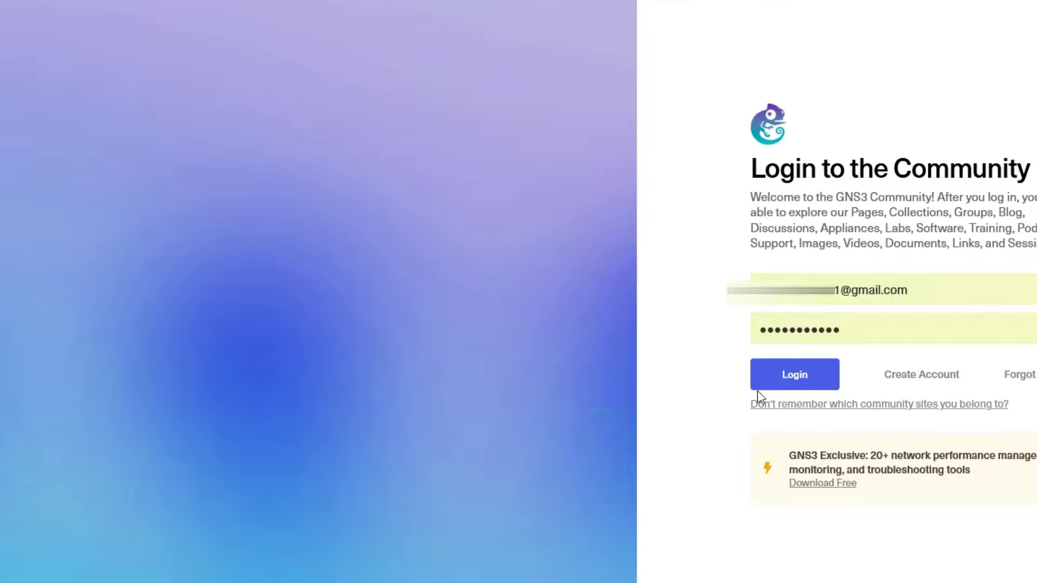
click(786, 374)
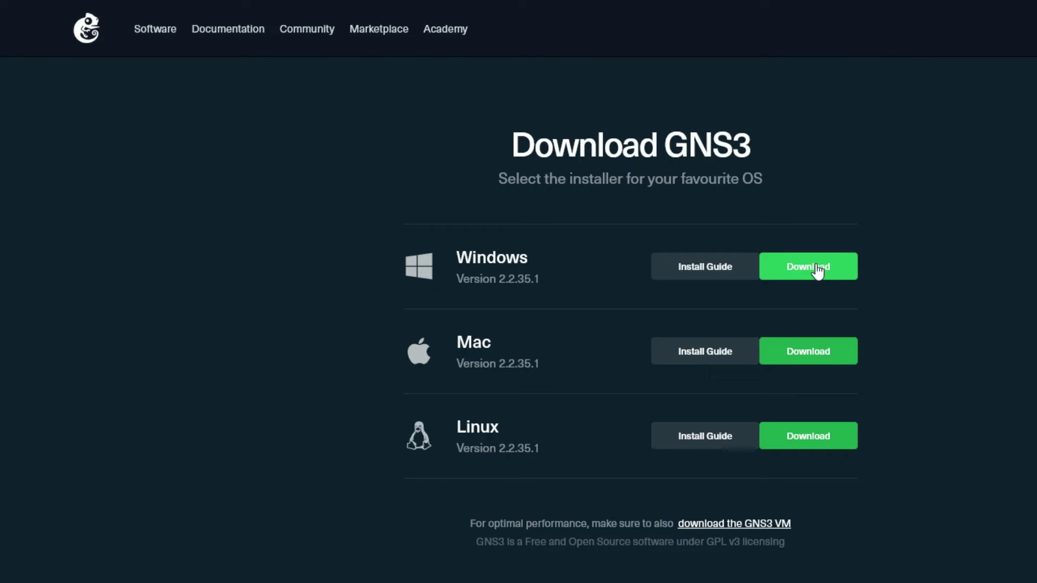
click(817, 268)
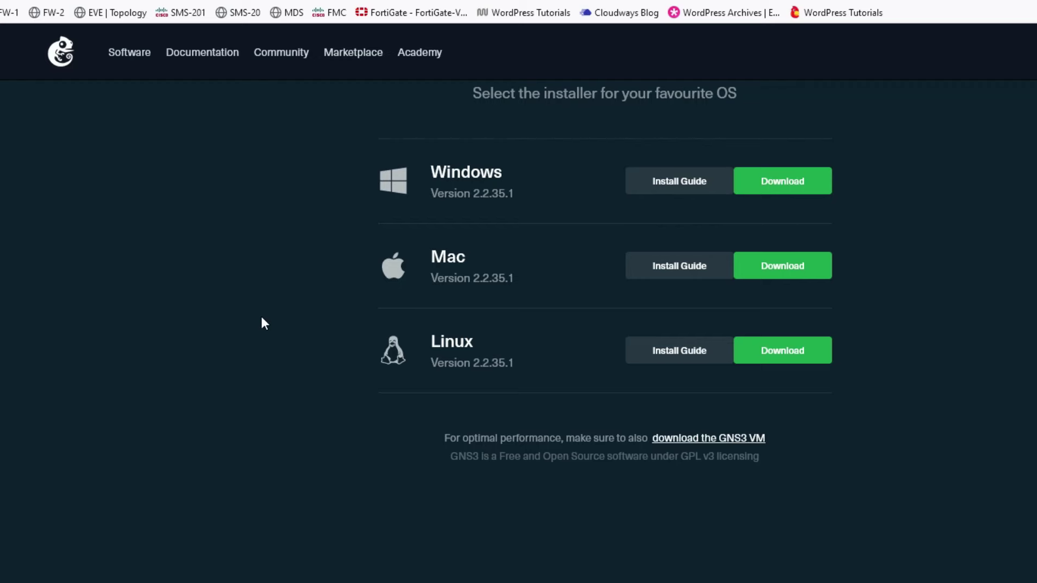
Open the GNS3 VM download page linked below the list of installers.
drag(790, 438, 428, 444)
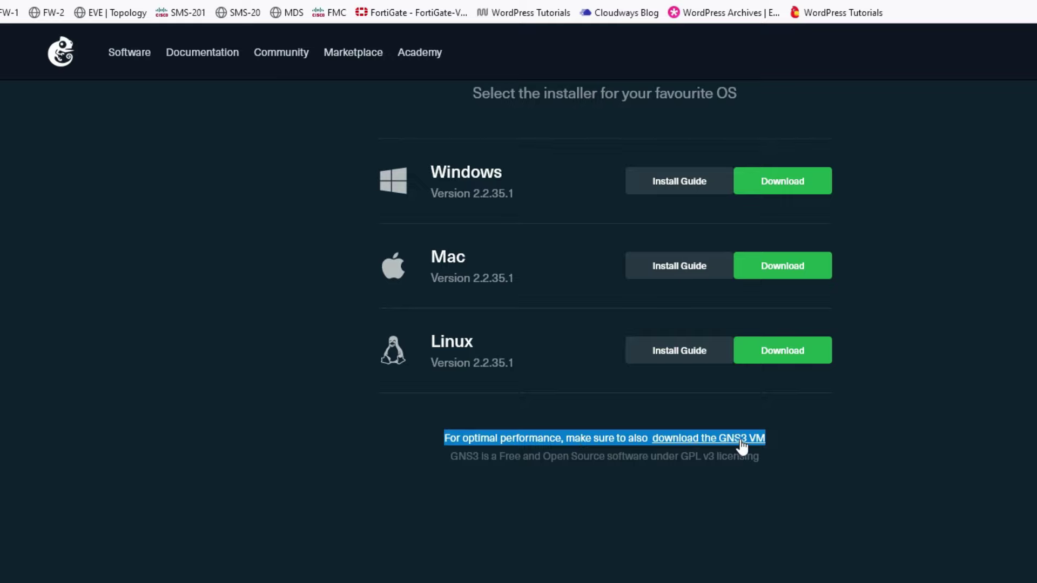
click(817, 436)
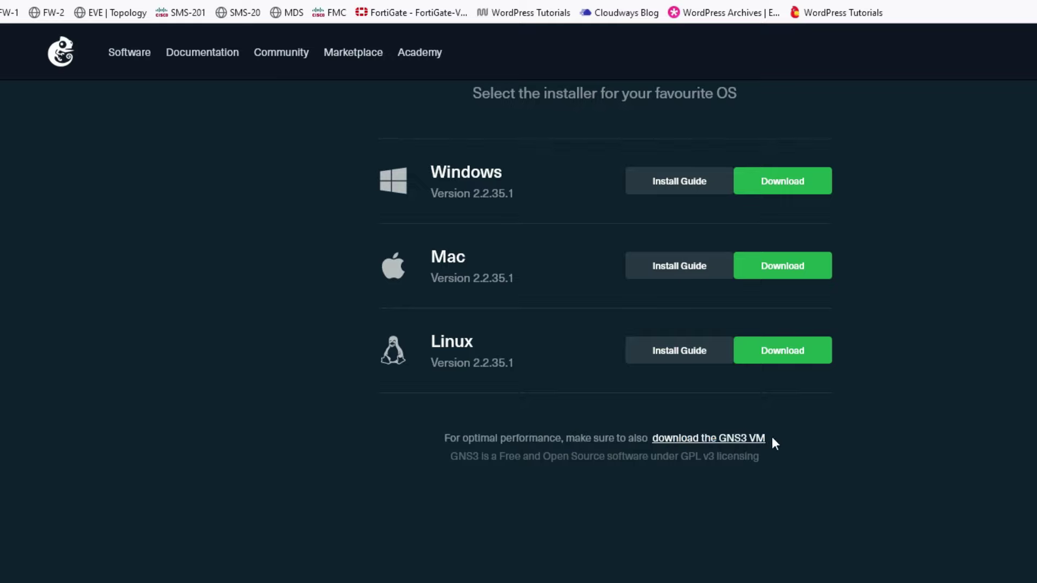
drag(774, 438, 655, 447)
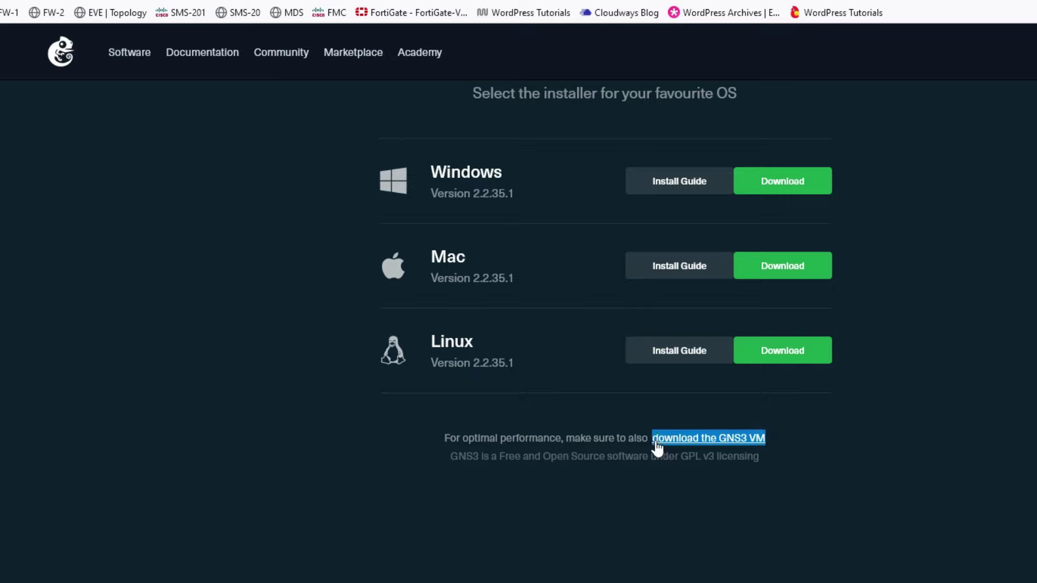
click(715, 446)
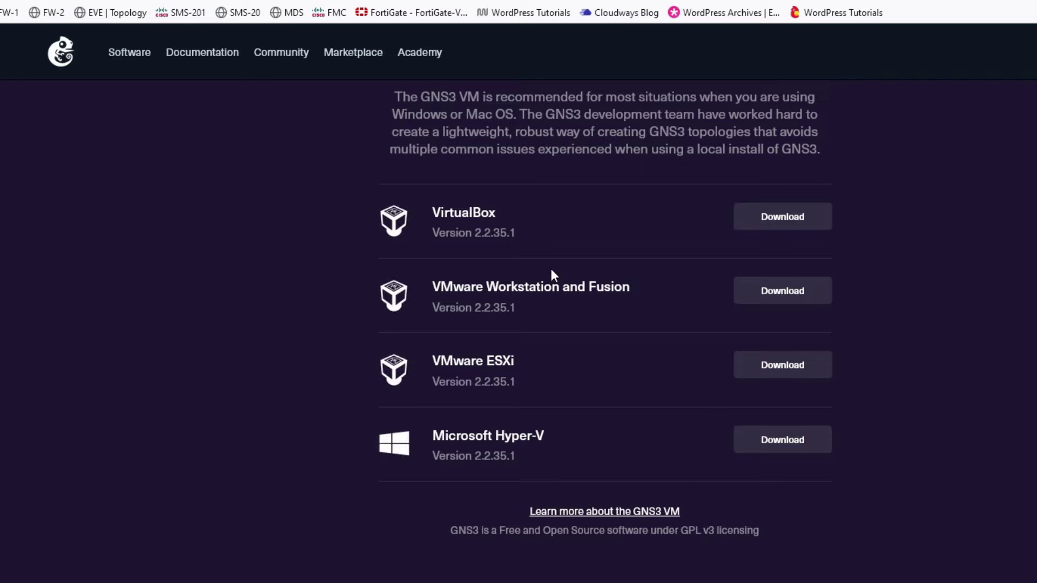
Look over the offered virtualization platforms and download the VirtualBox version 2.2.35.1 of the GNS3 VM.
drag(359, 201, 514, 214)
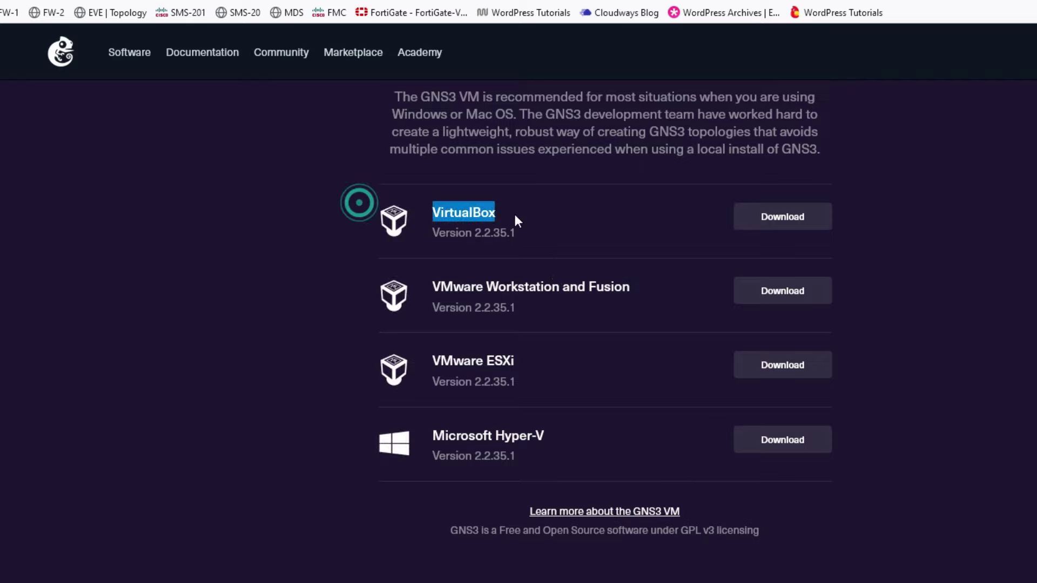
drag(374, 261, 529, 287)
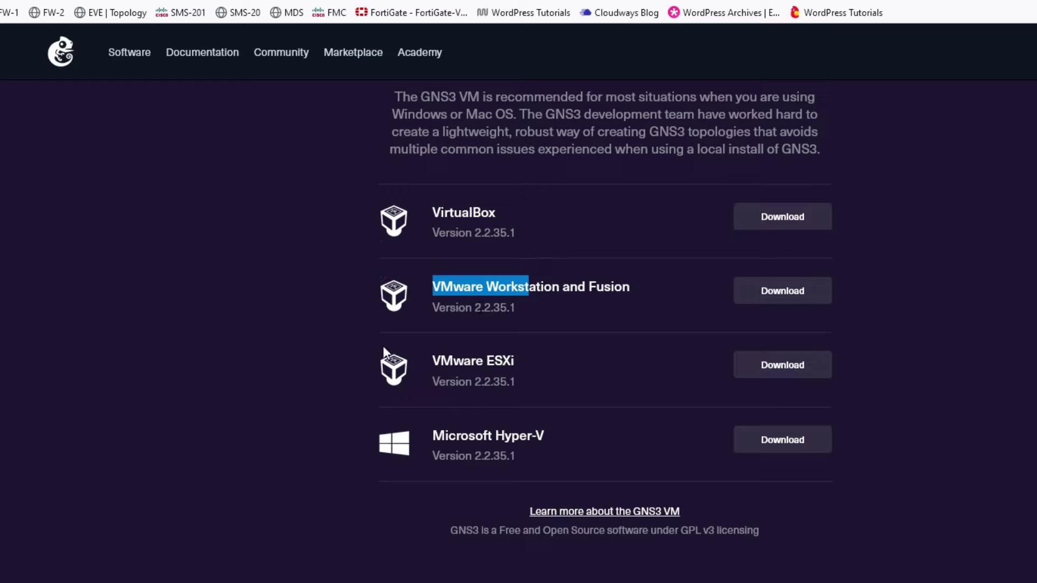
drag(383, 346, 502, 361)
drag(343, 442, 570, 441)
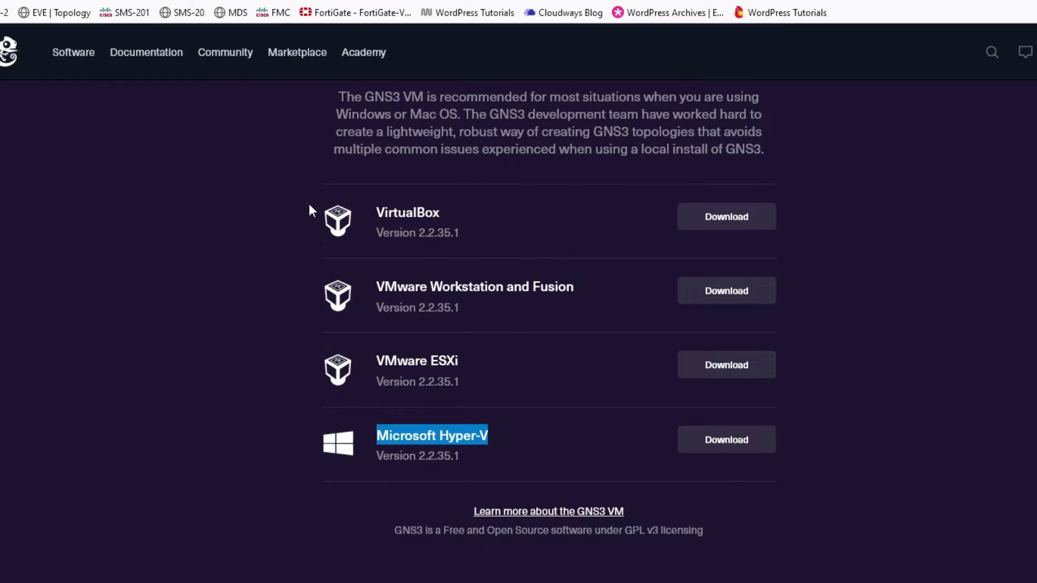
drag(309, 204, 449, 212)
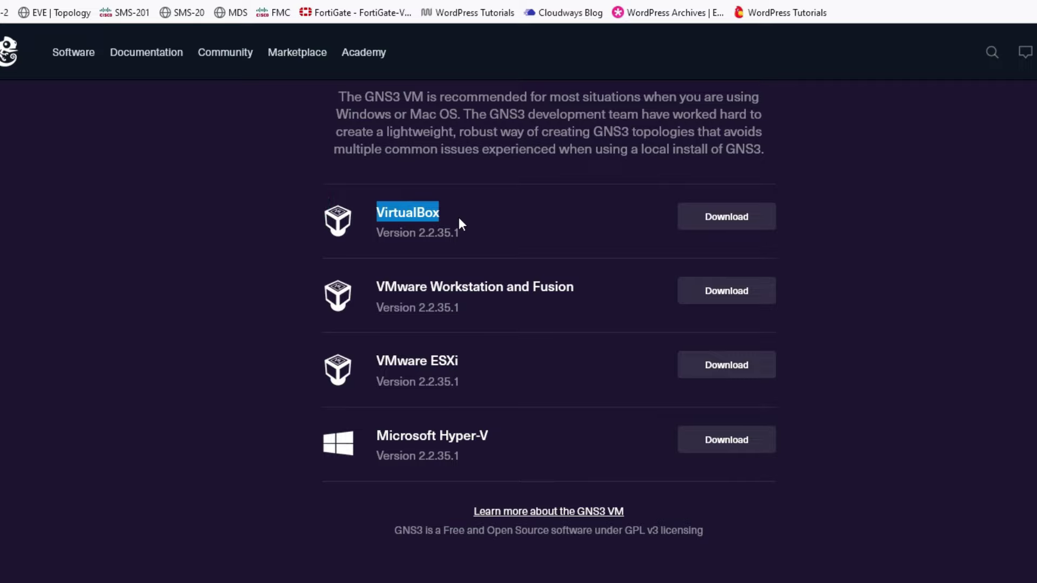
click(721, 222)
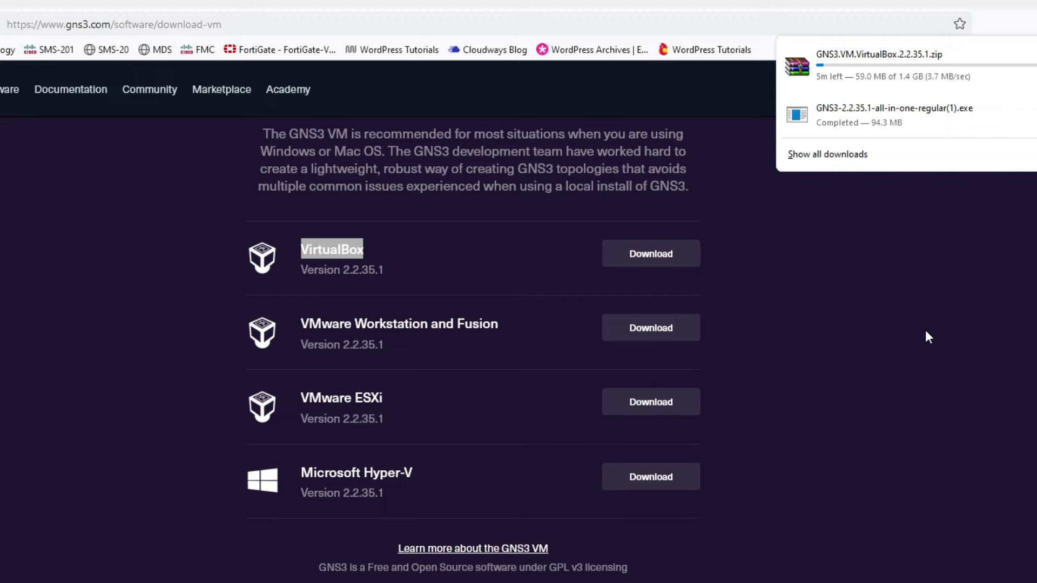
Switch to the GNS3 folder on drive D in File Explorer and extract the GNS3.VM.VirtualBox.2.2.35.1 archive into the same folder.
key(alt+Tab)
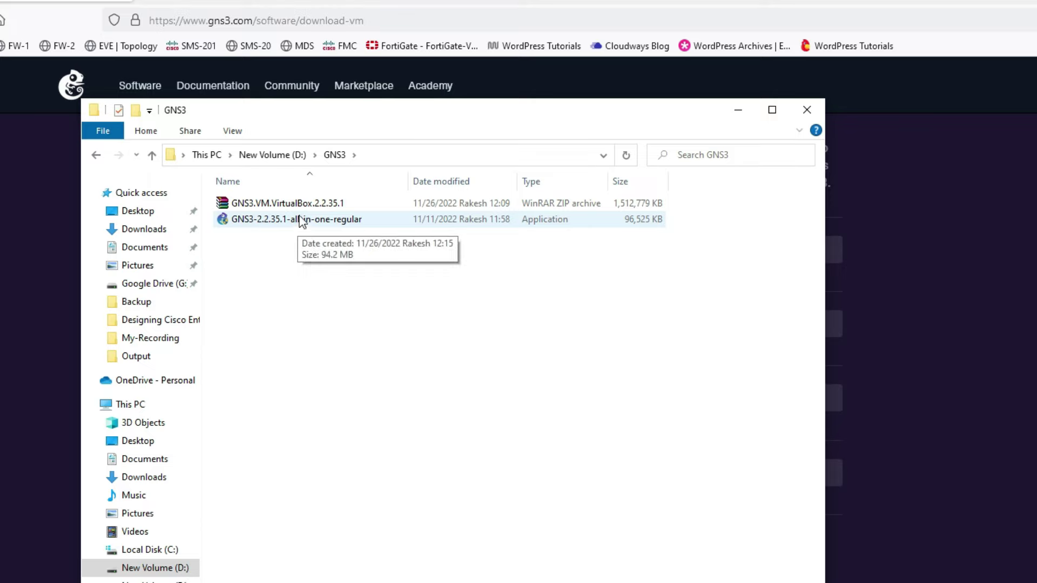
click(289, 206)
right_click(289, 205)
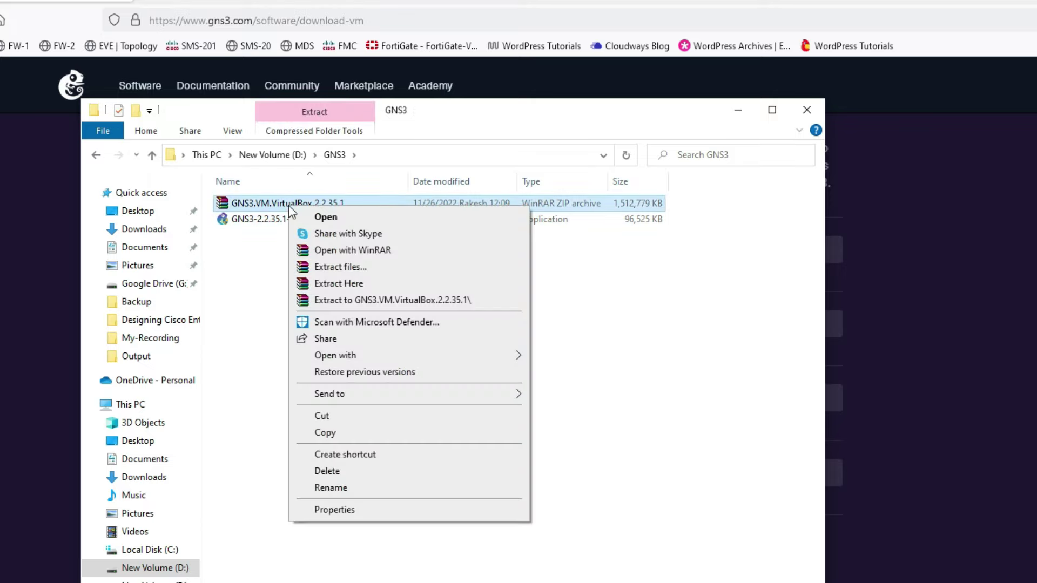
click(363, 284)
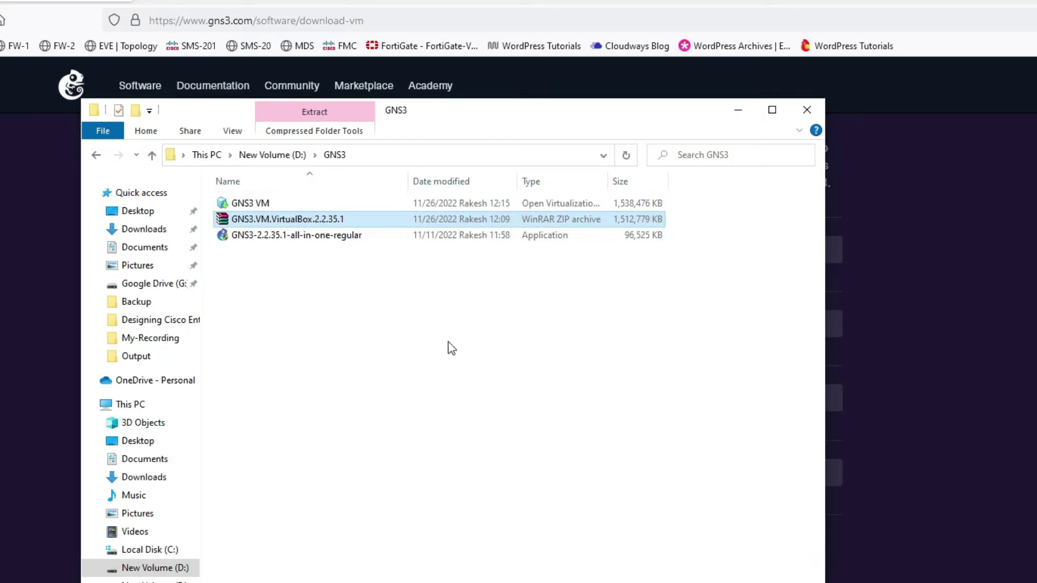
click(442, 330)
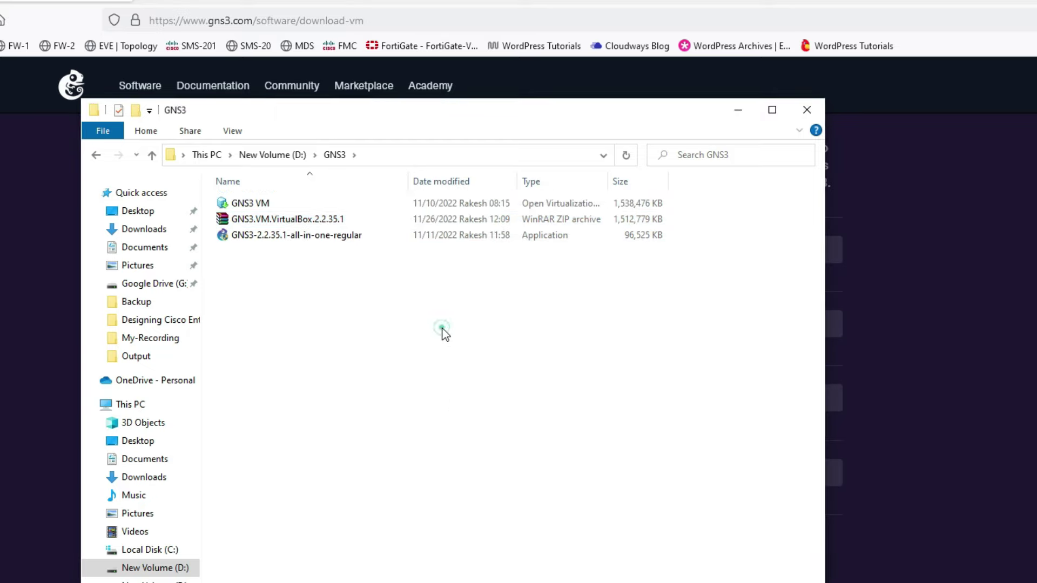
click(276, 202)
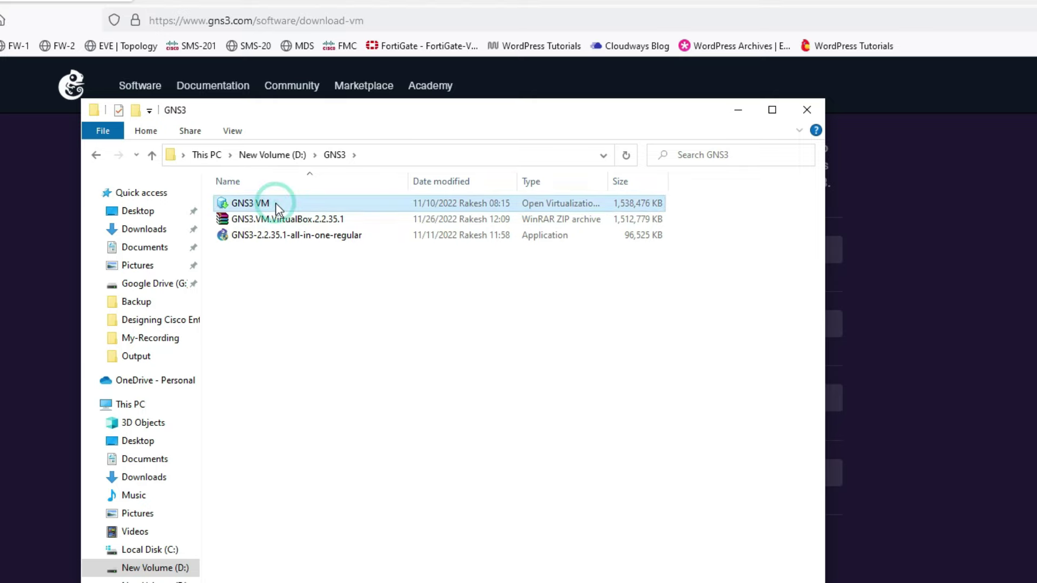
click(313, 234)
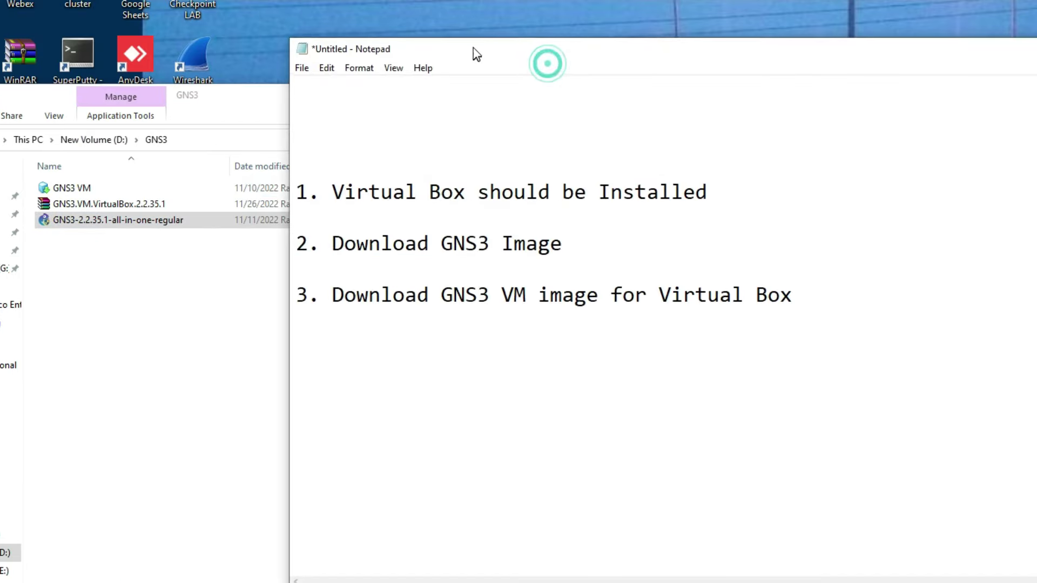
Highlight the "Download GNS3 Image" text in the second item of the Notepad list.
click(572, 243)
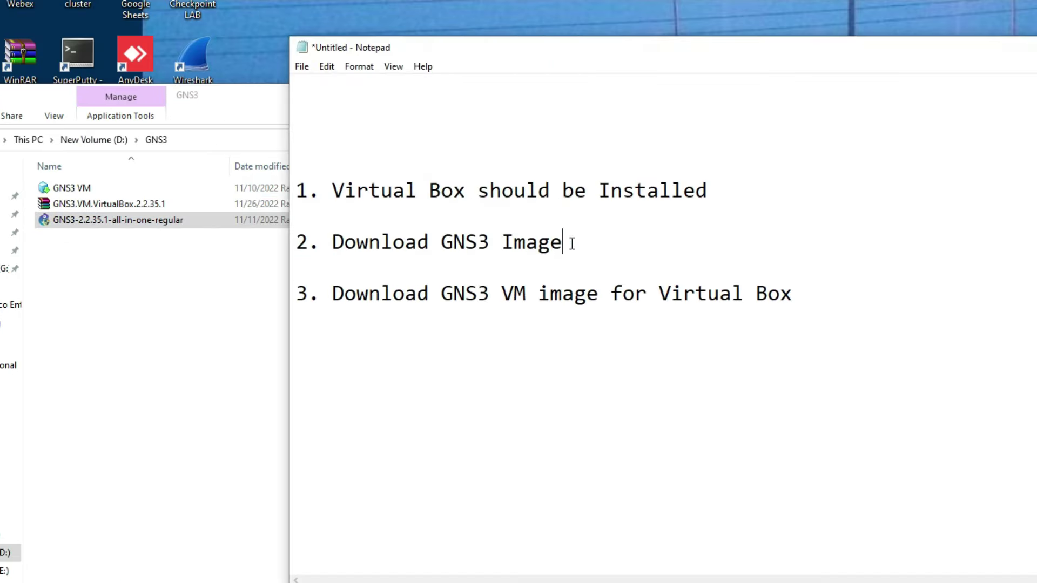
double_click(571, 243)
click(502, 242)
Run the GNS3-2.2.35.1-all-in-one-regular installer, allow it to make changes and accept its license agreement.
click(161, 220)
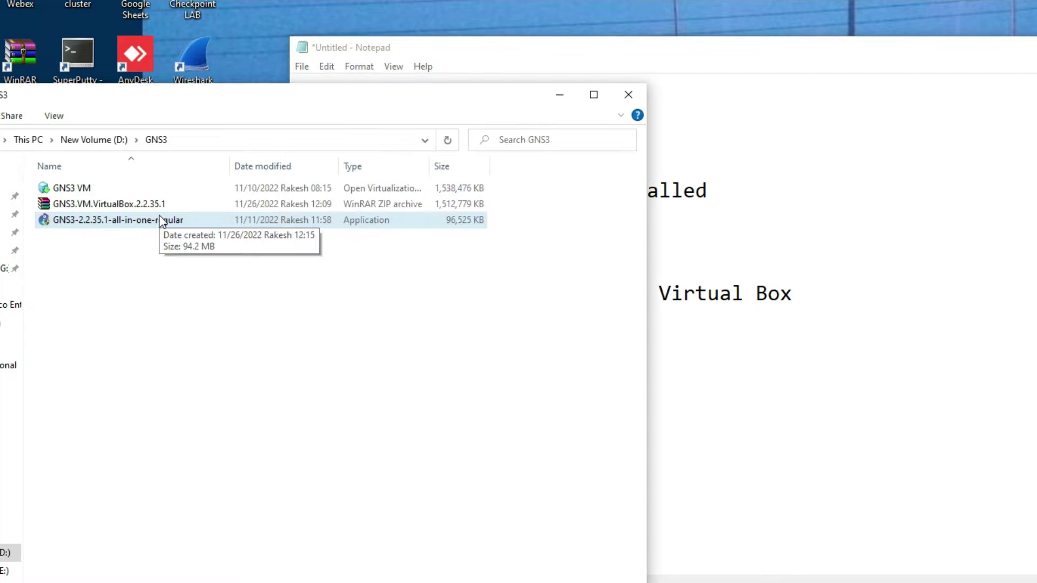
double_click(161, 222)
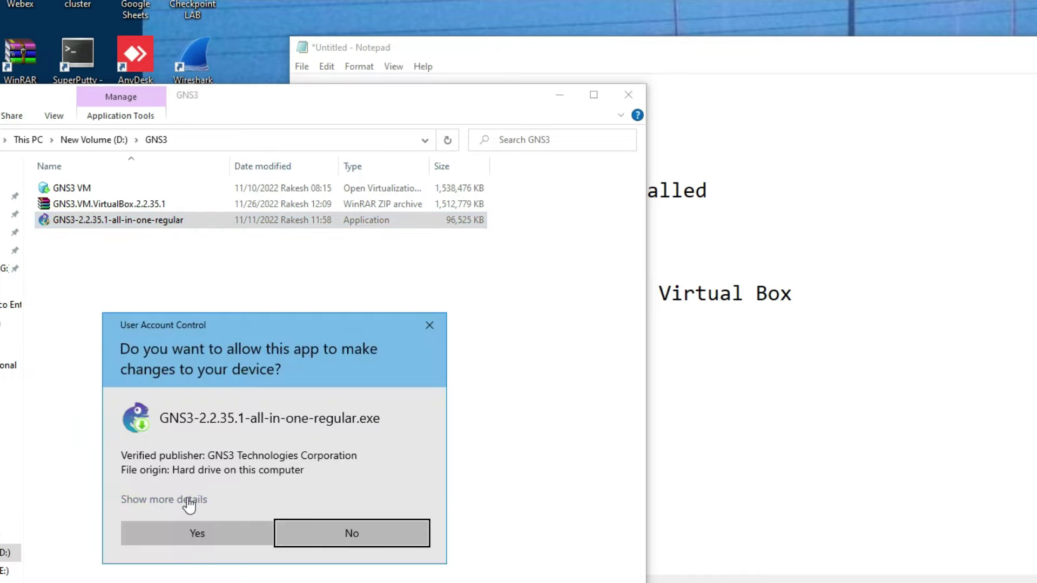
click(196, 530)
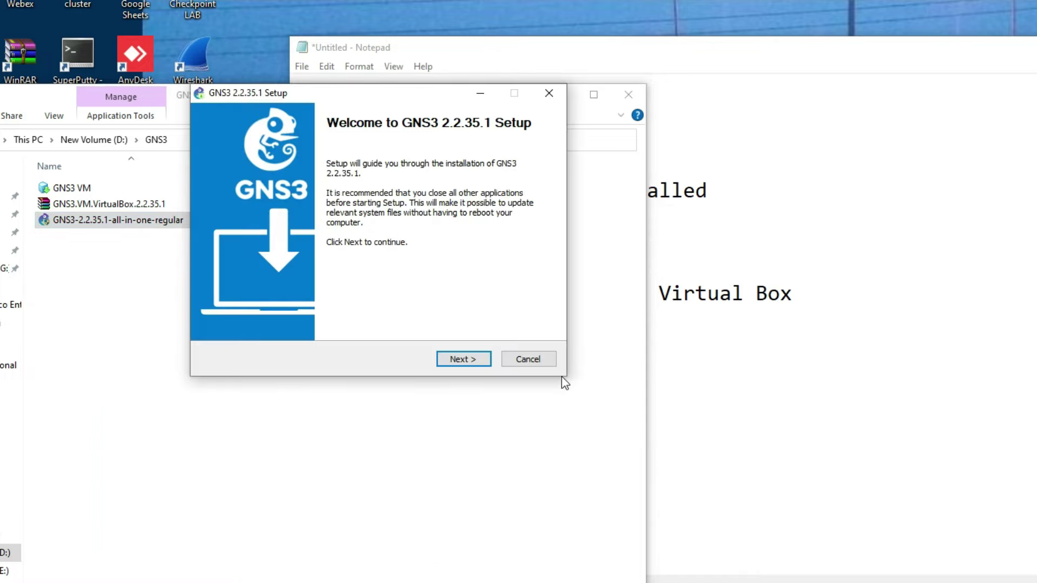
click(456, 359)
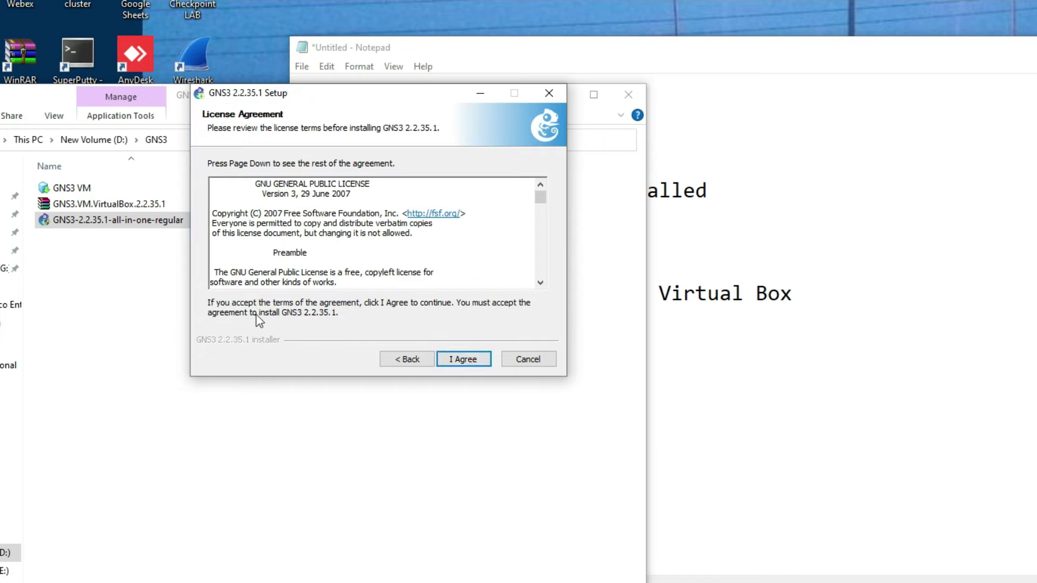
click(464, 360)
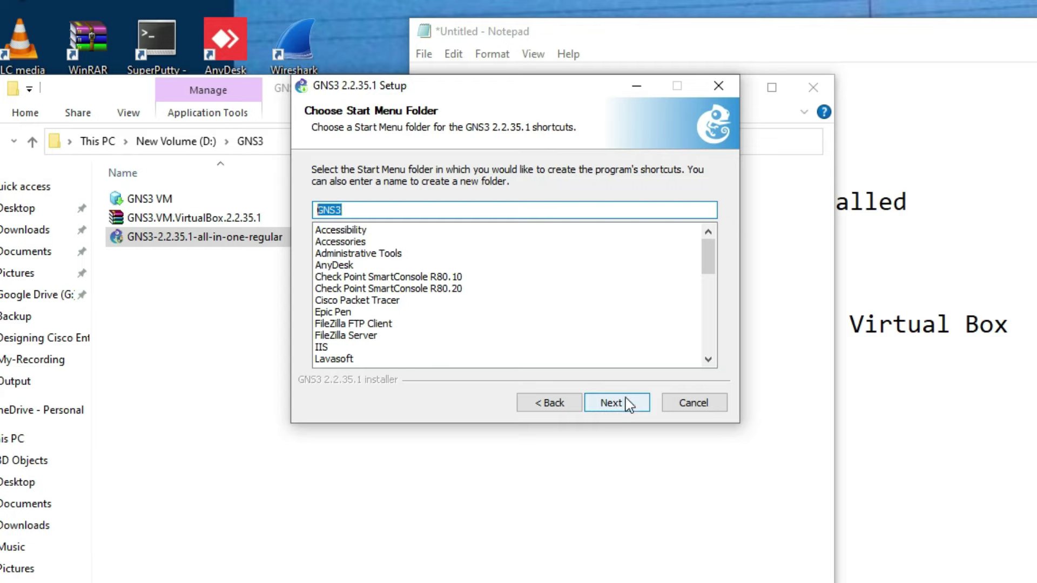
Install GNS3 into C:\Program Files\GNS3, keeping the GNS3 Start Menu folder and the default local installation components.
click(628, 405)
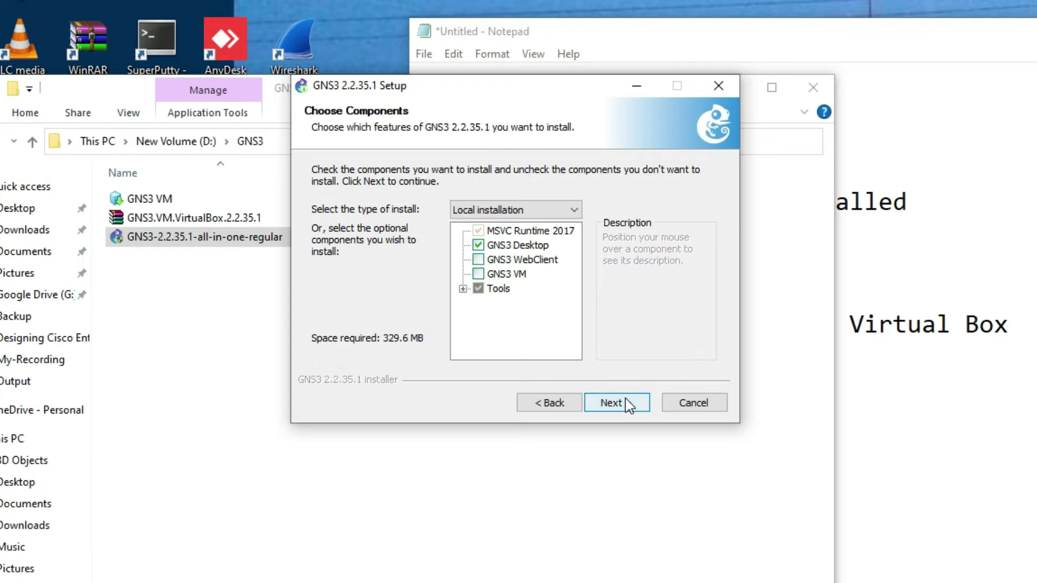
click(481, 287)
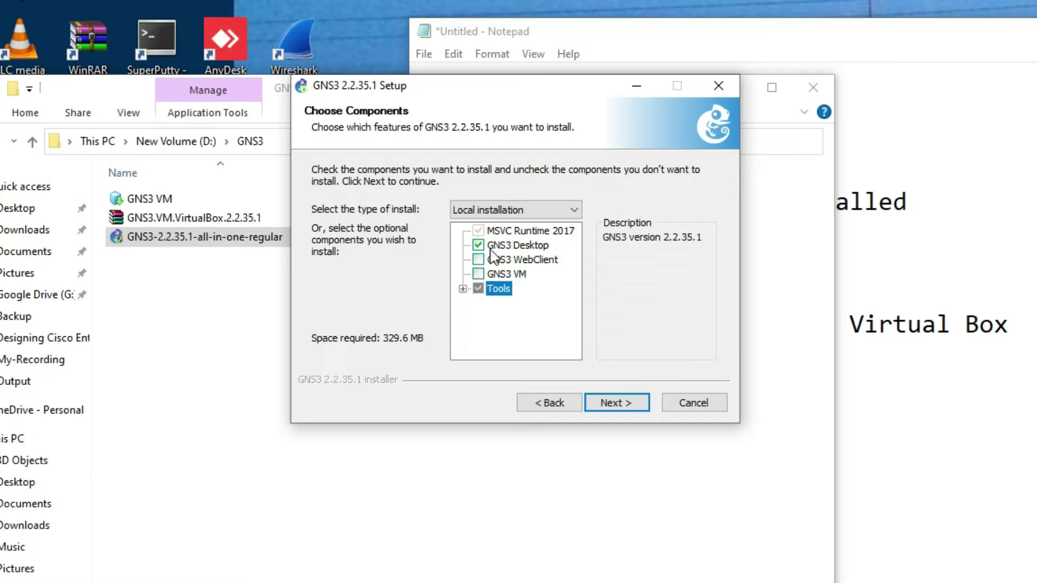
click(623, 405)
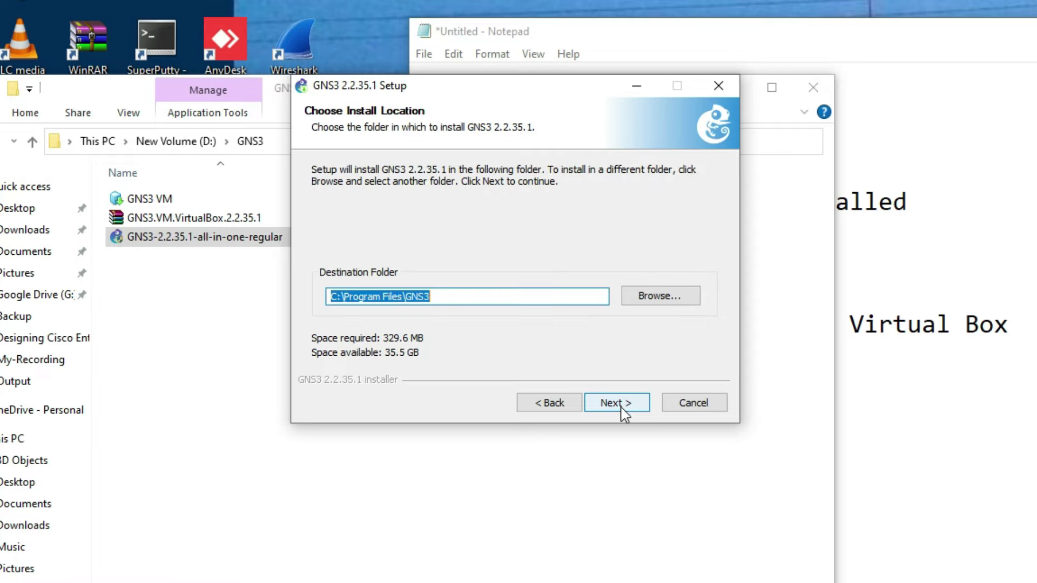
click(610, 406)
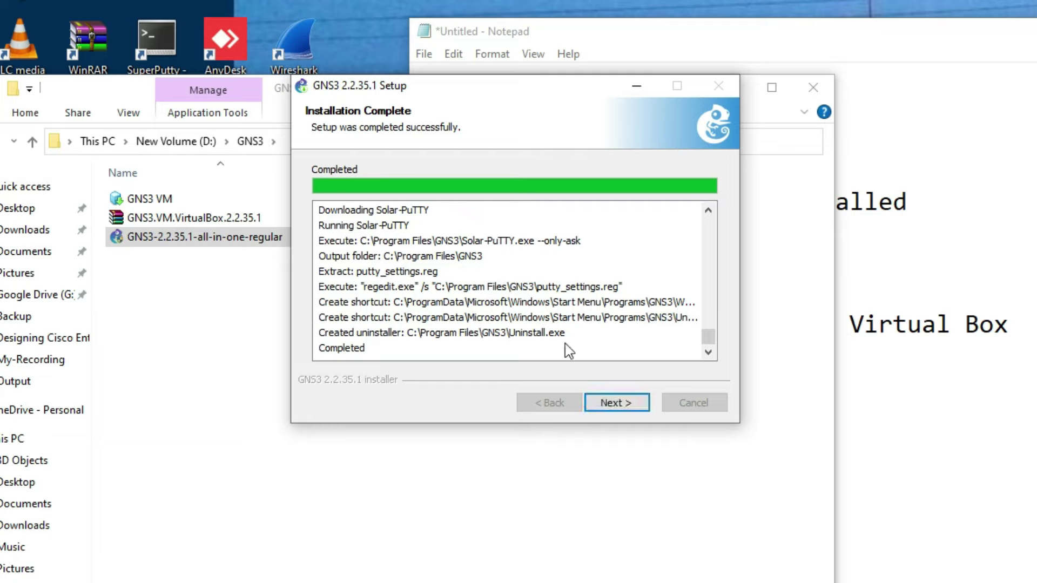
Decline the free Solarwinds Standard Toolset license and finish the setup with Start GNS3 enabled.
click(609, 405)
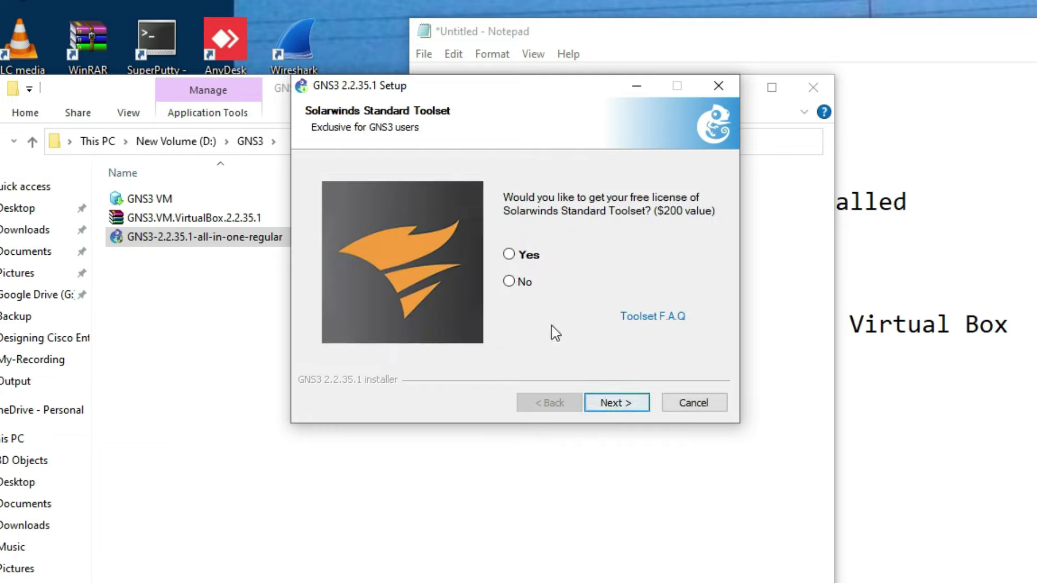
click(509, 282)
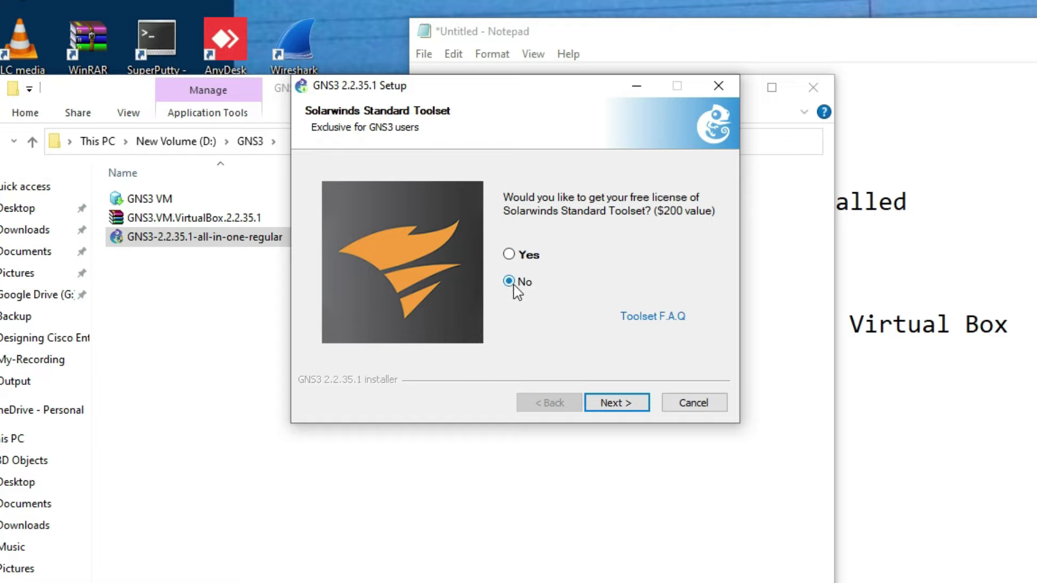
click(631, 404)
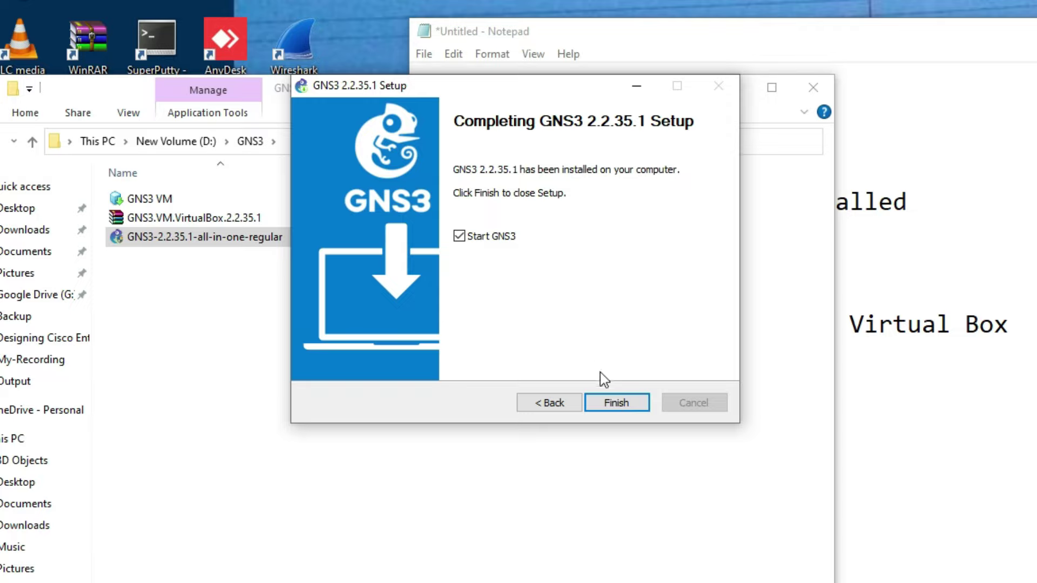
click(617, 405)
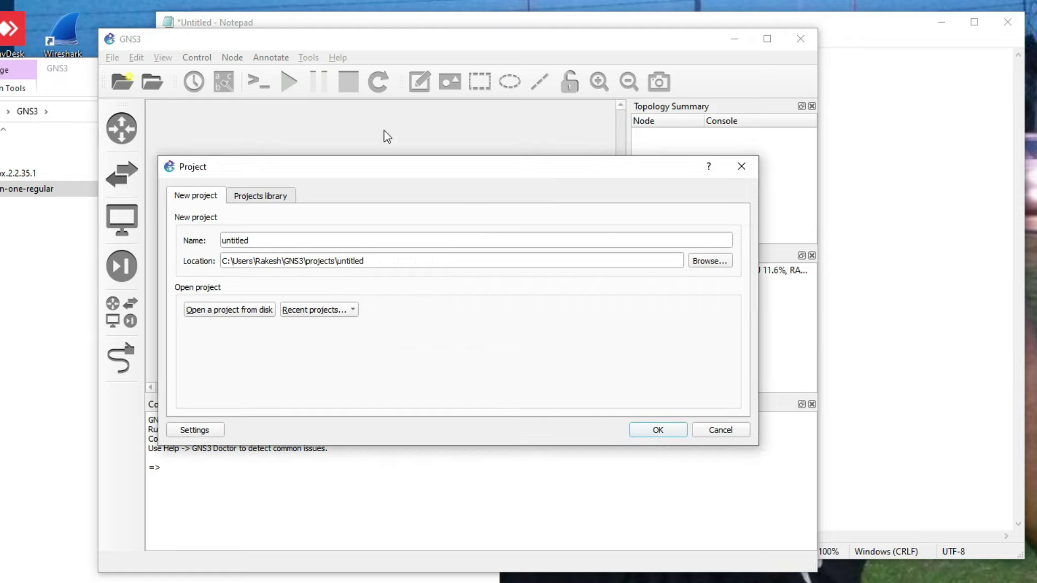
Dismiss the new project dialog and check the connection status of the local server and the GNS3 VM in the Servers Summary.
click(721, 430)
drag(394, 46, 159, 36)
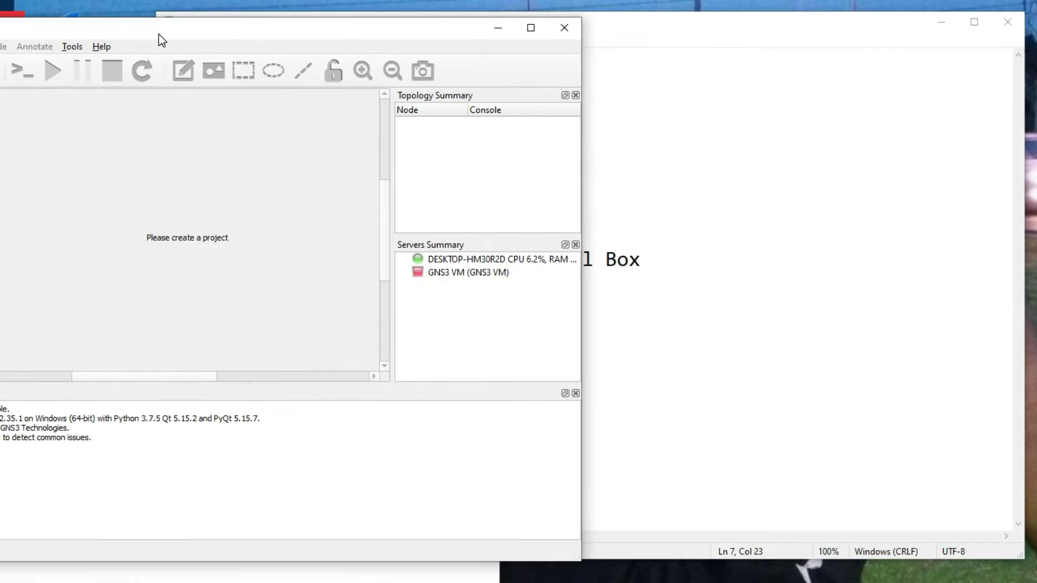
click(490, 260)
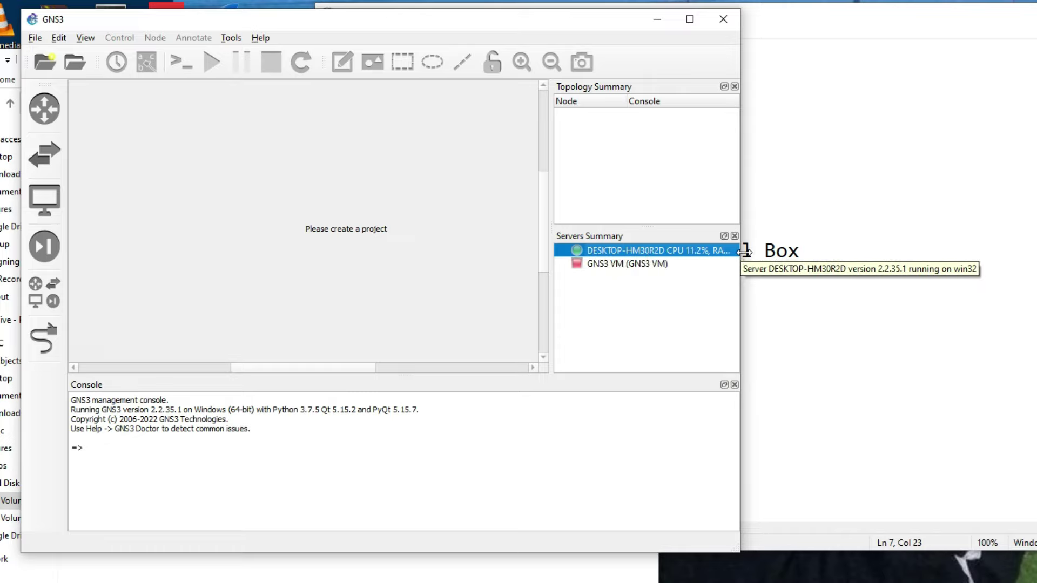
drag(740, 256, 810, 256)
mouse_move(688, 261)
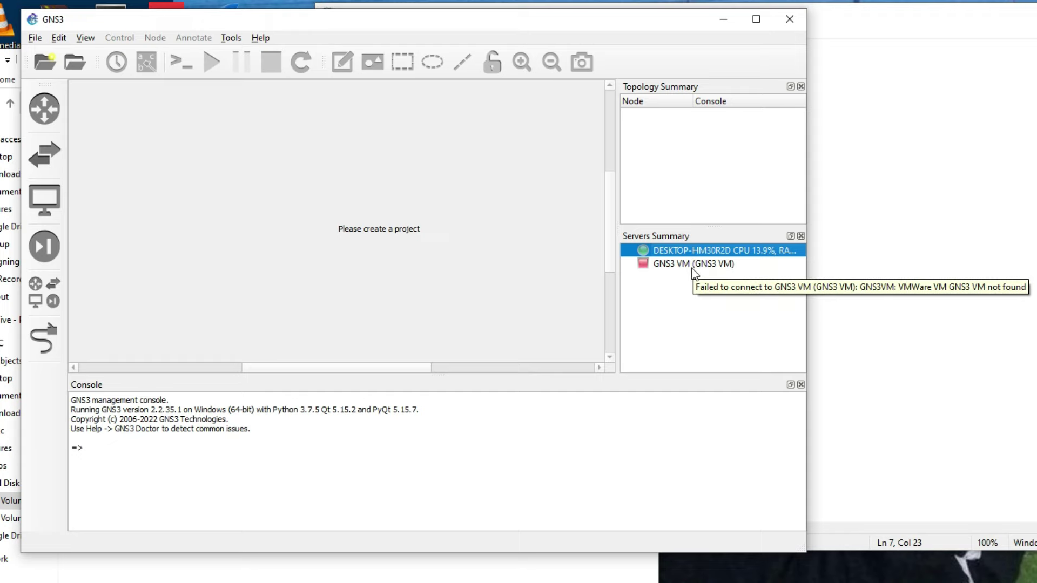
drag(464, 24, 655, 25)
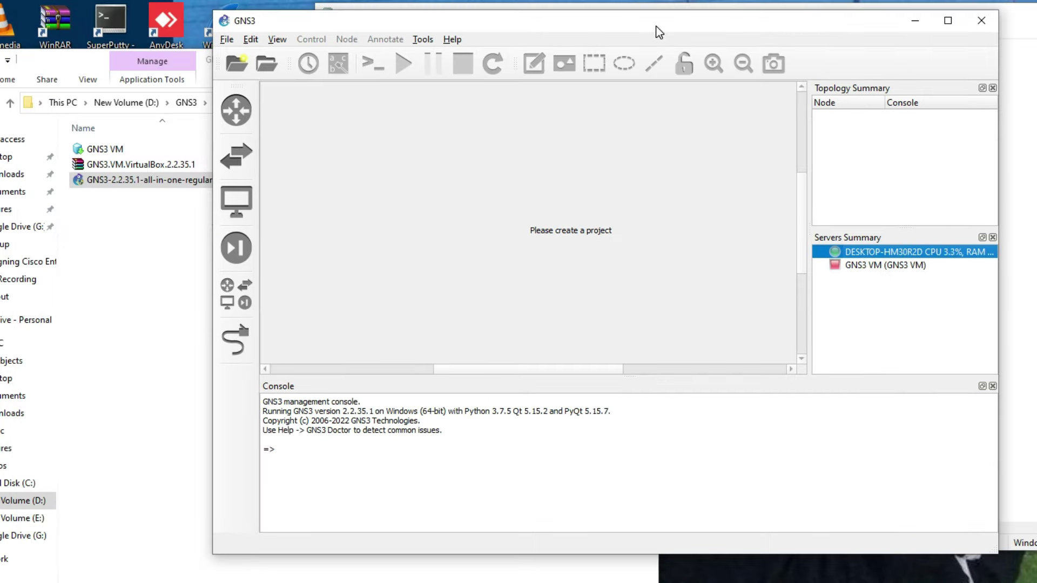
Close GNS3 and highlight the GNS3 VM text in the third item of the Notepad list.
click(106, 153)
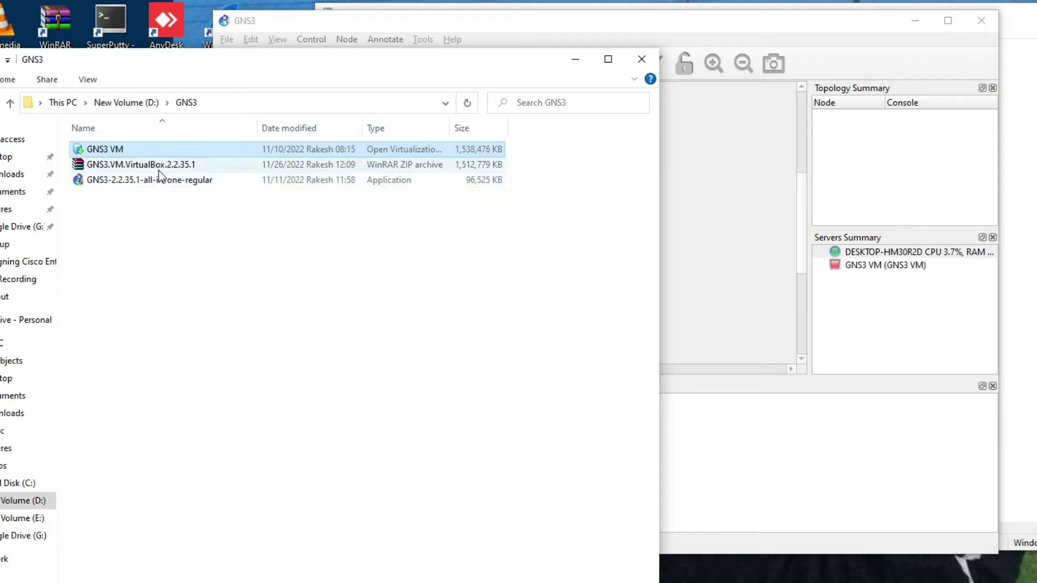
click(694, 173)
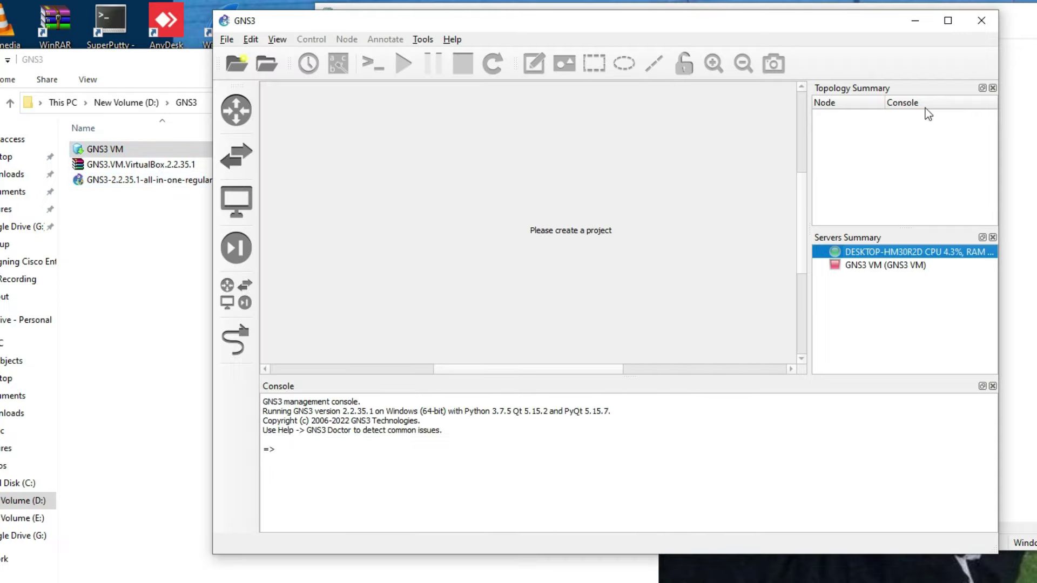
click(991, 26)
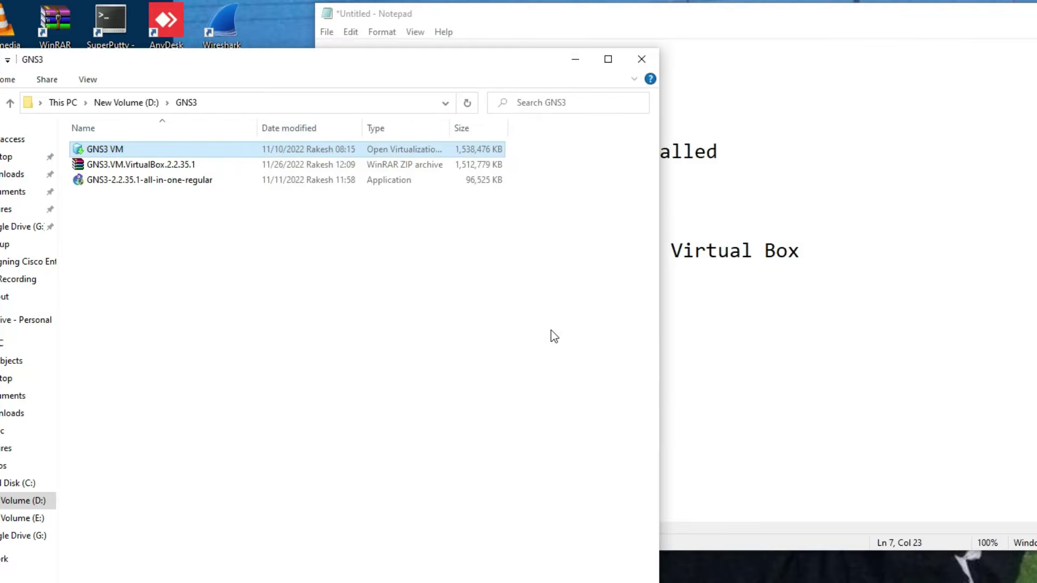
click(971, 32)
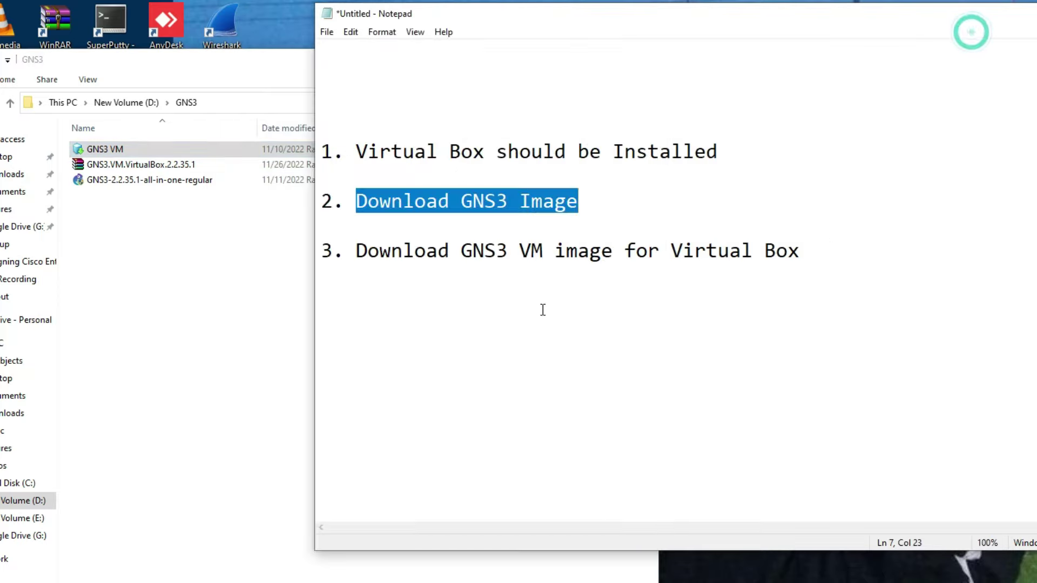
drag(460, 251, 555, 251)
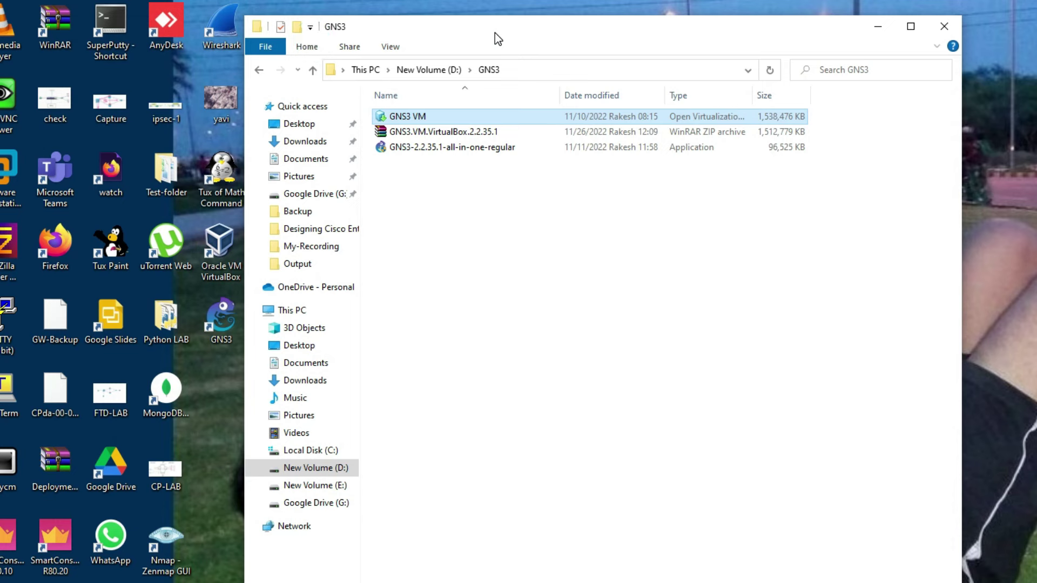
Check which programs are offered for opening the GNS3 VM file in the GNS3 folder.
drag(495, 32, 516, 29)
right_click(458, 113)
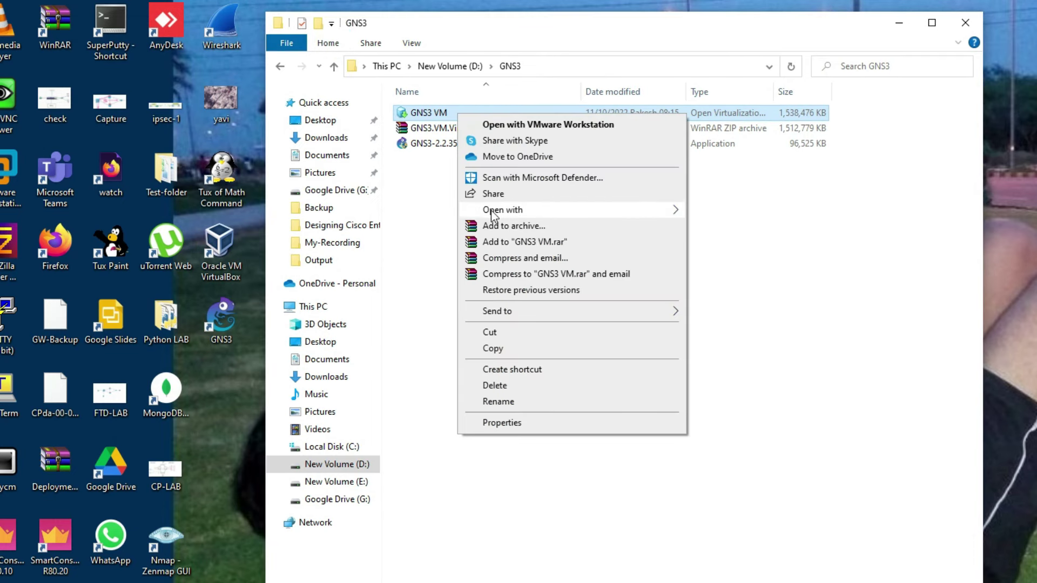
mouse_move(492, 215)
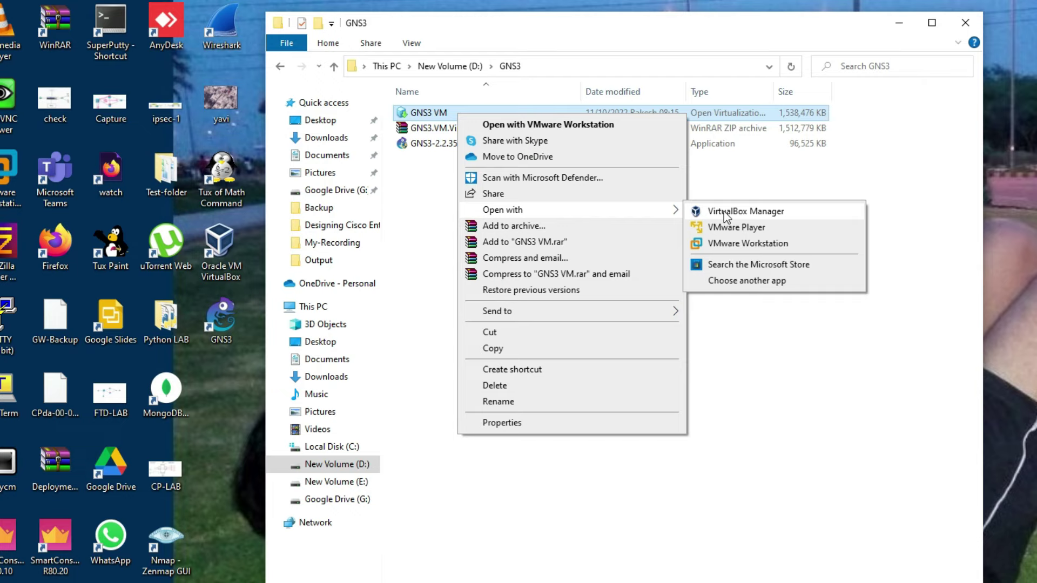
click(423, 301)
Start Oracle VM VirtualBox and choose D:\GNS3\GNS3 VM.ova as the virtual appliance to import.
click(222, 246)
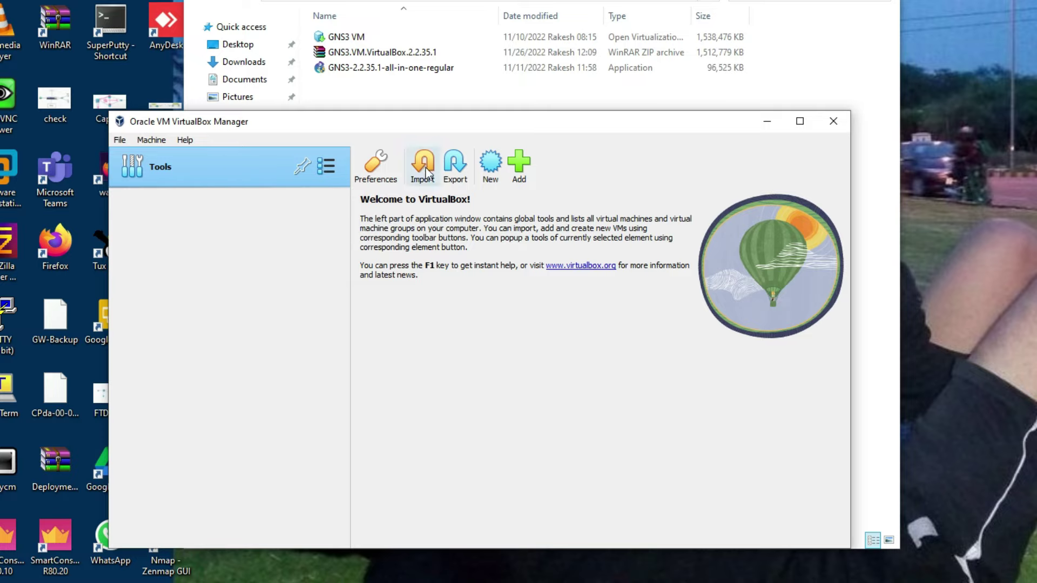
click(119, 140)
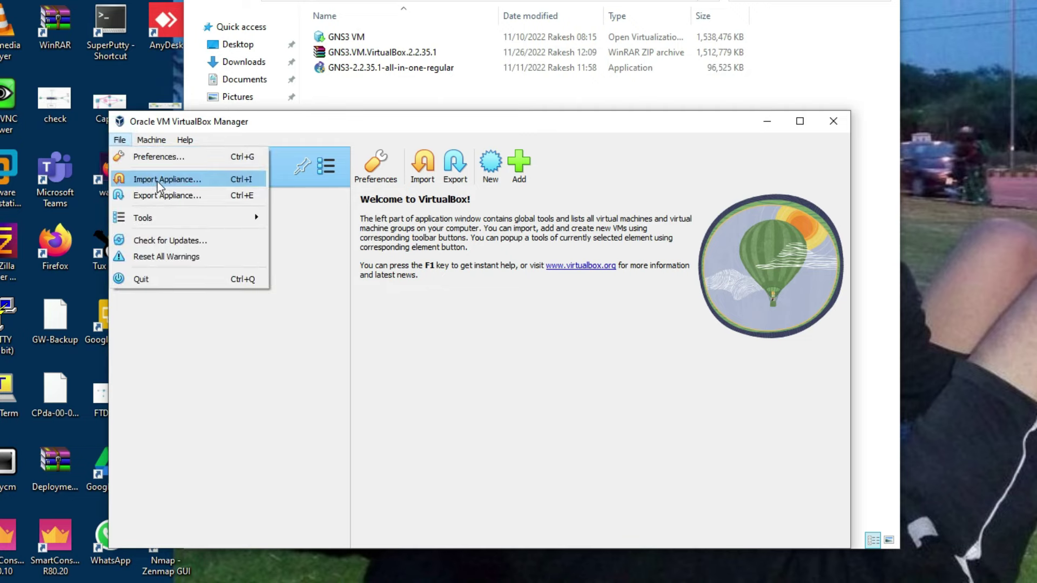
click(414, 127)
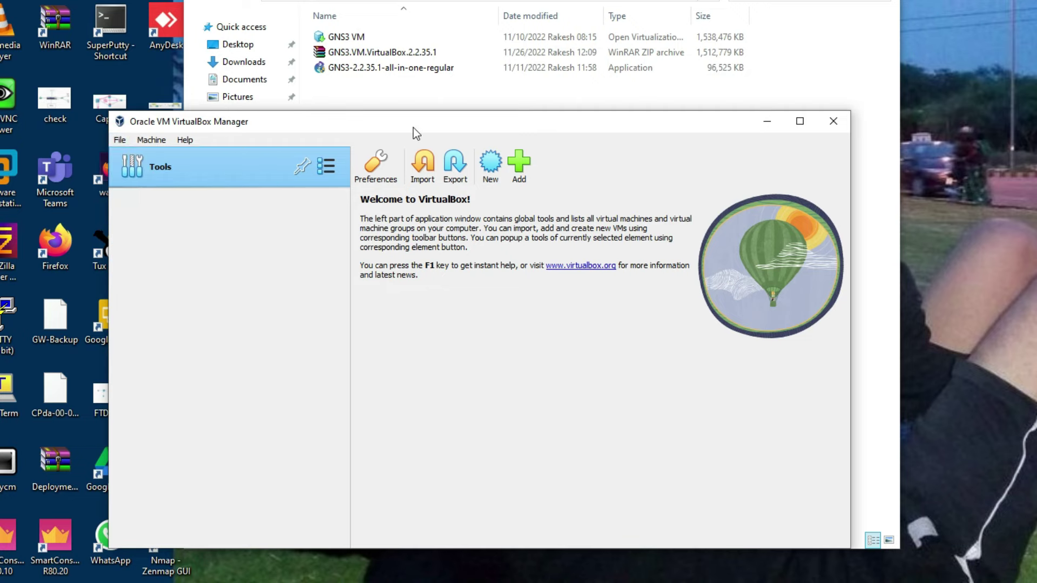
click(426, 174)
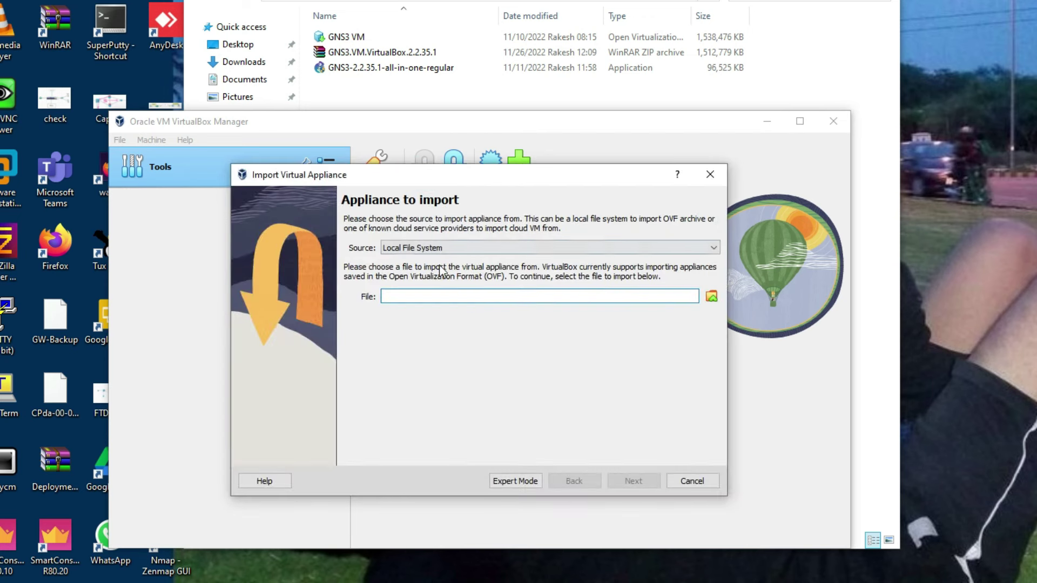
click(711, 296)
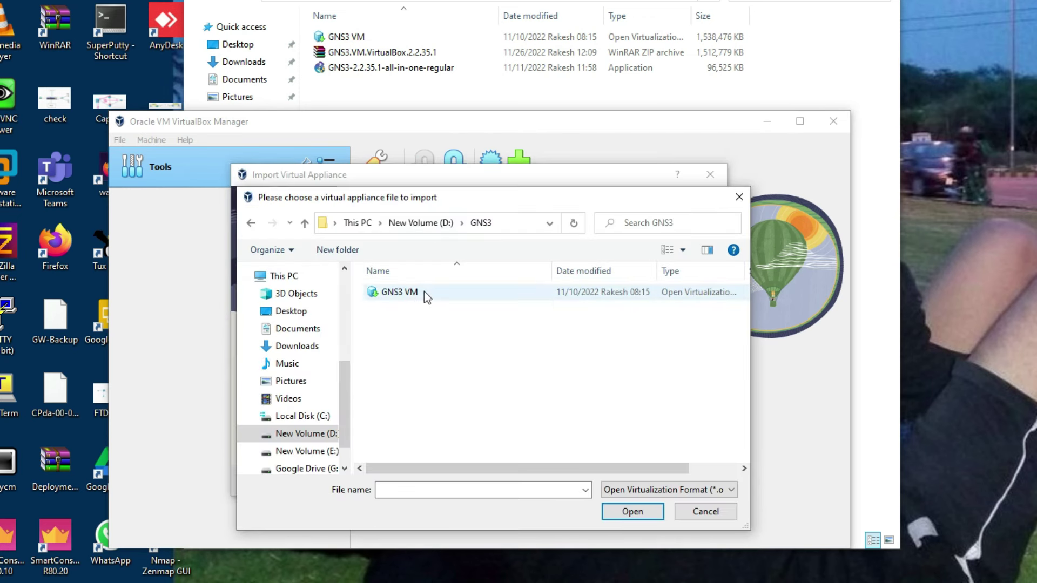
click(405, 297)
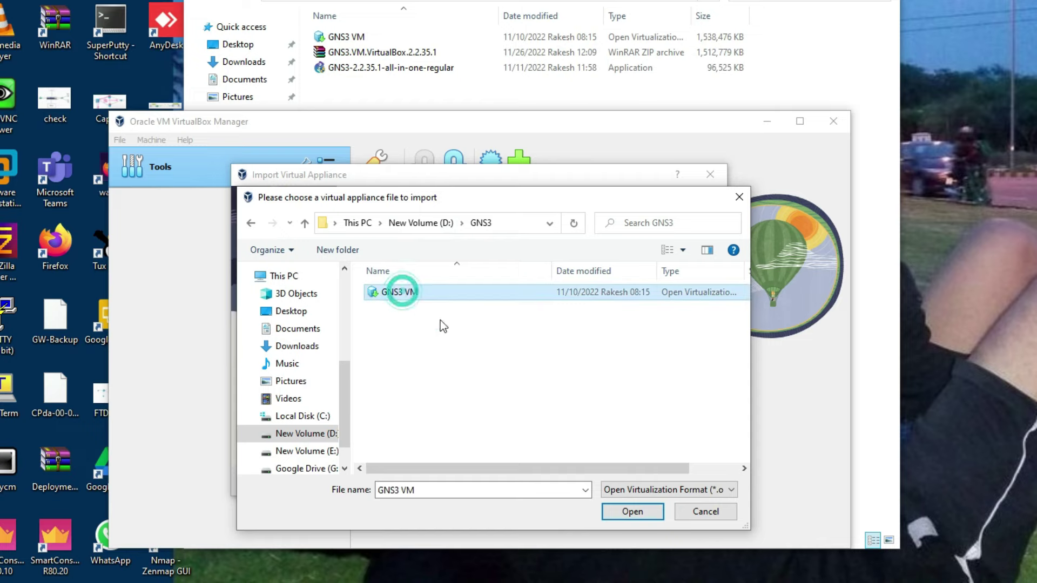
click(626, 512)
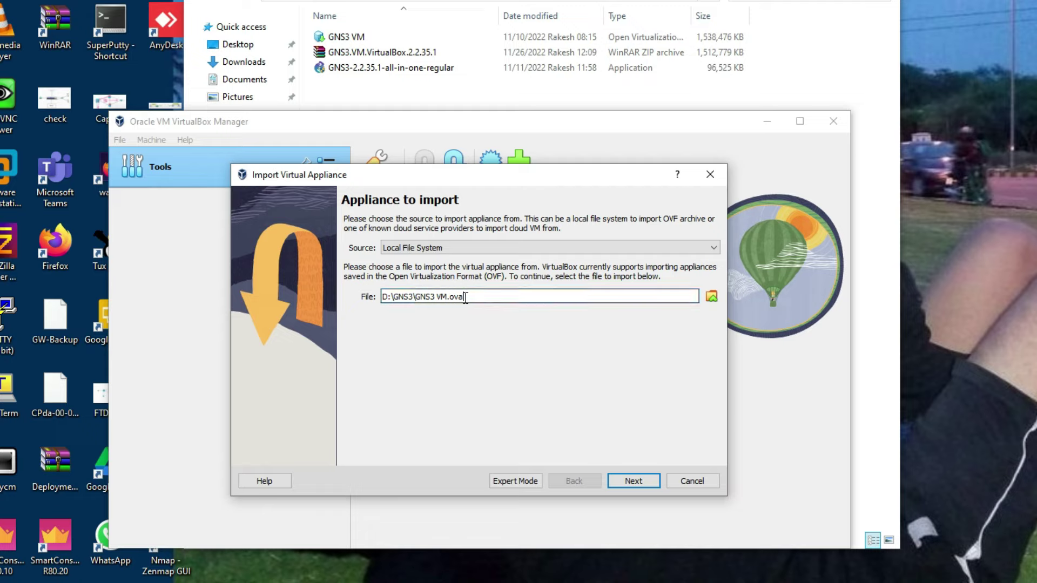
Keep Local File System as the import source, continue to the appliance settings and review the suggested hardware of GNS3 VM.
click(460, 247)
click(459, 245)
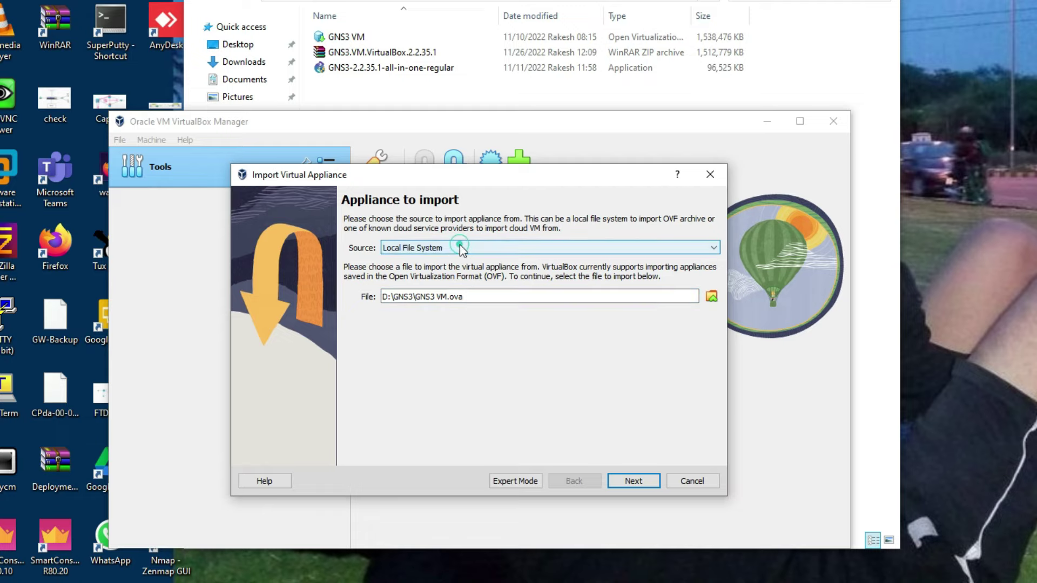
click(633, 480)
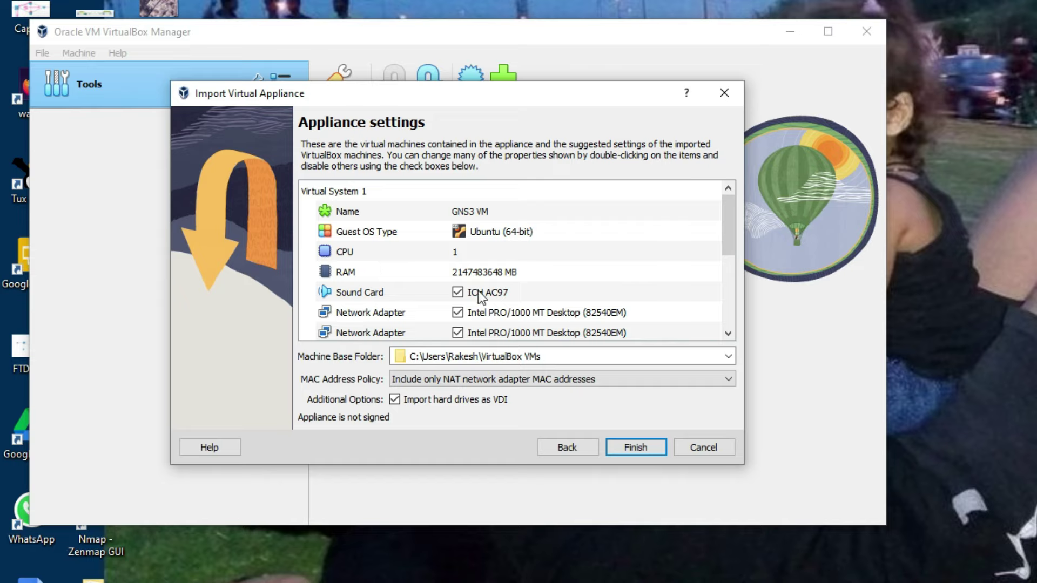
scroll(480, 294, down, 2)
scroll(478, 291, up, 1)
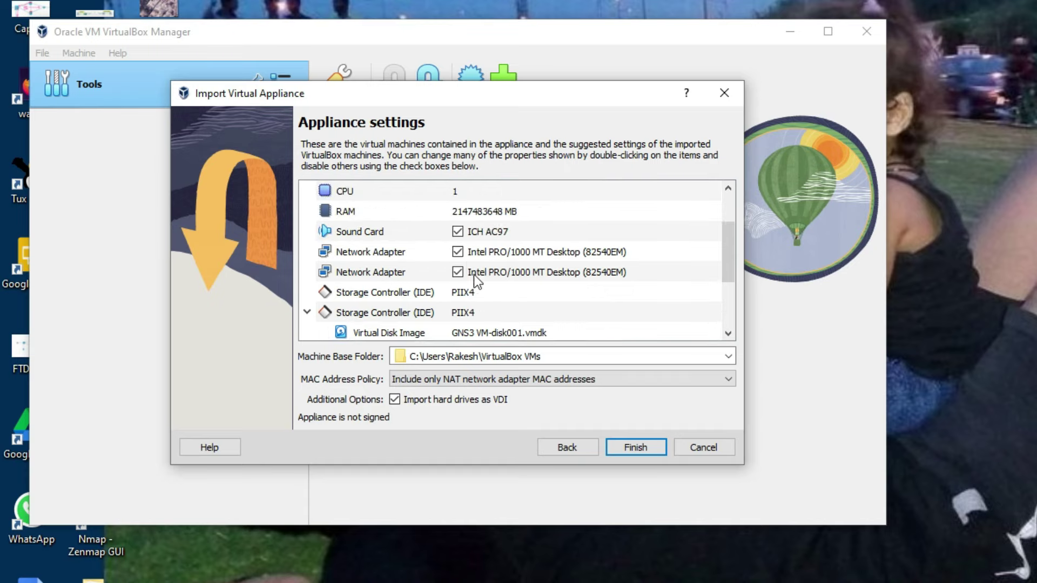
Review the suggested hardware settings of the GNS3 VM appliance and finish the import with them unchanged.
scroll(471, 234, up, 1)
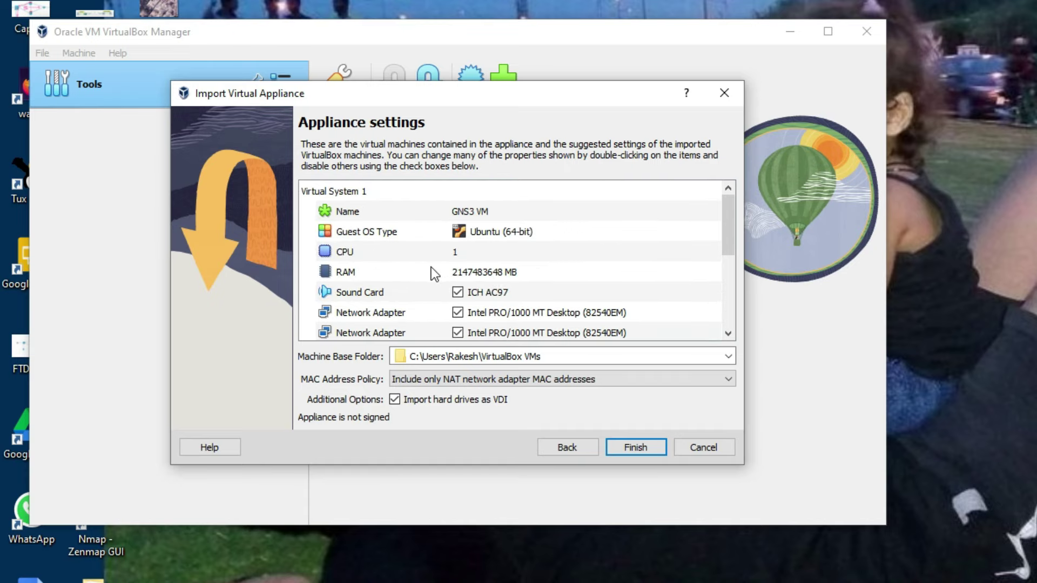
scroll(495, 279, down, 3)
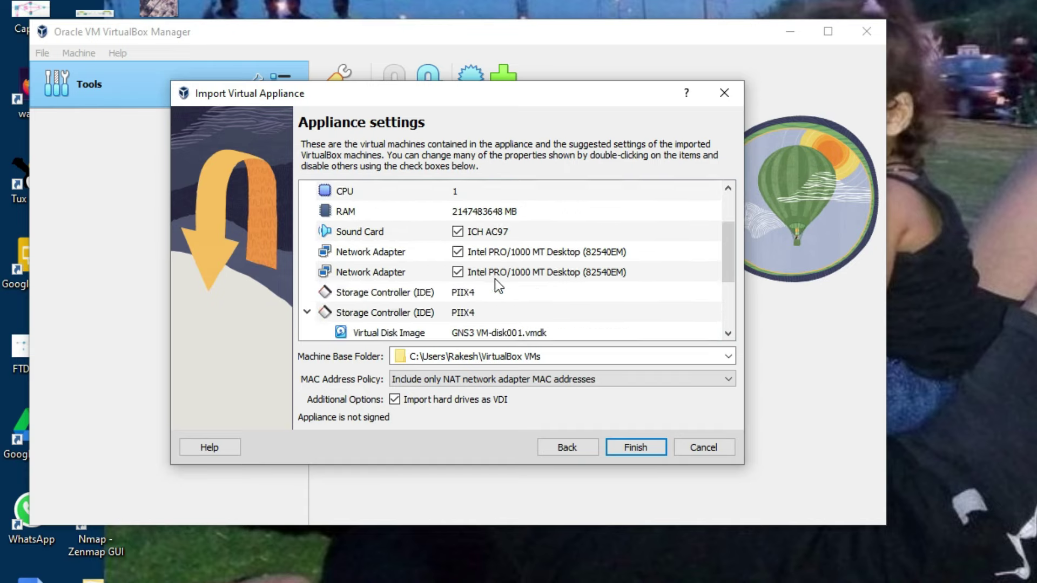
scroll(494, 279, up, 2)
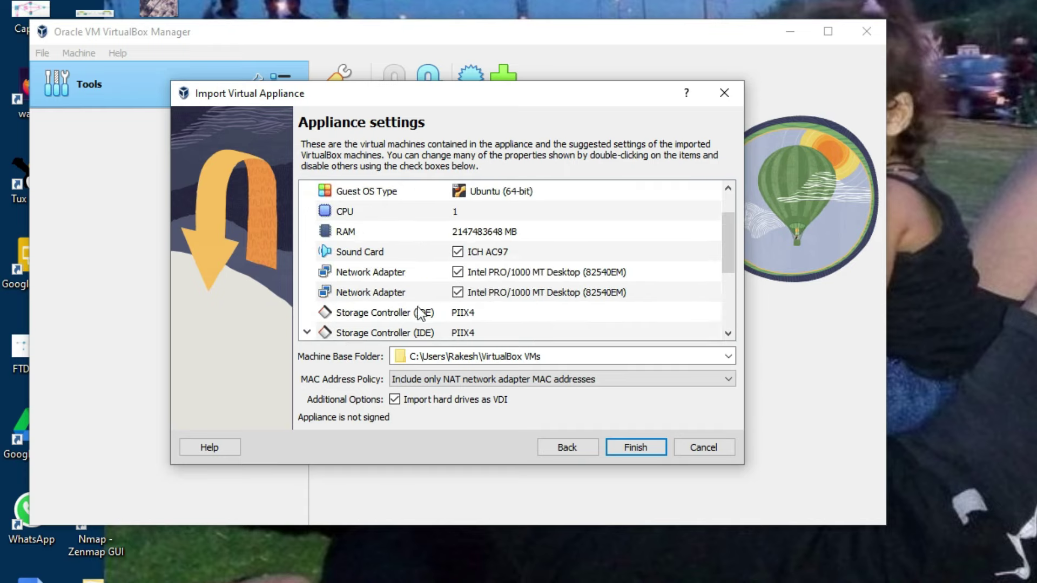
click(627, 447)
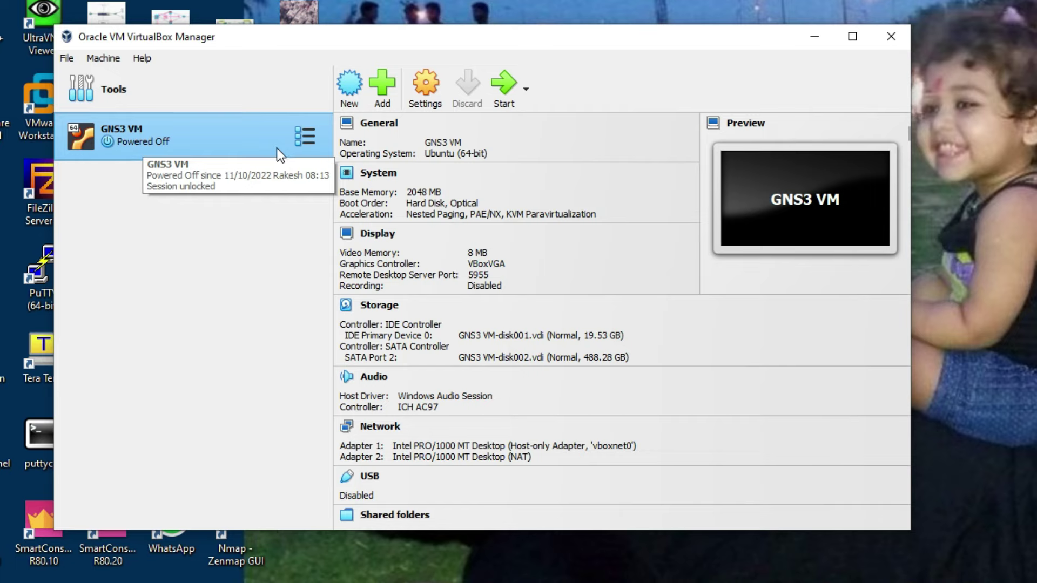
In the GNS3 VM's system settings, set the base memory to 4096 MB and the processor count to 2.
click(427, 95)
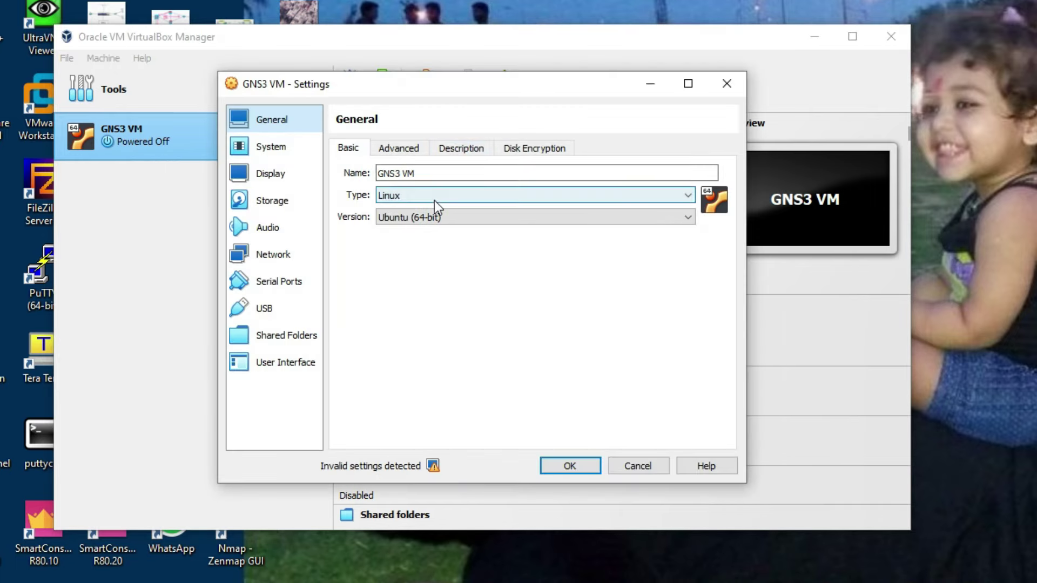
click(274, 147)
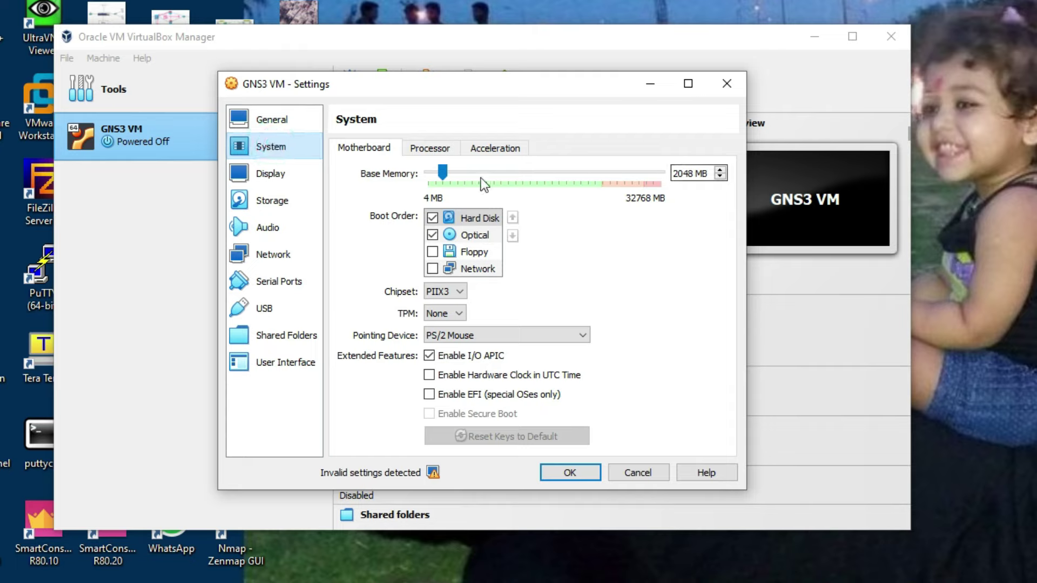
click(444, 172)
drag(443, 172, 457, 173)
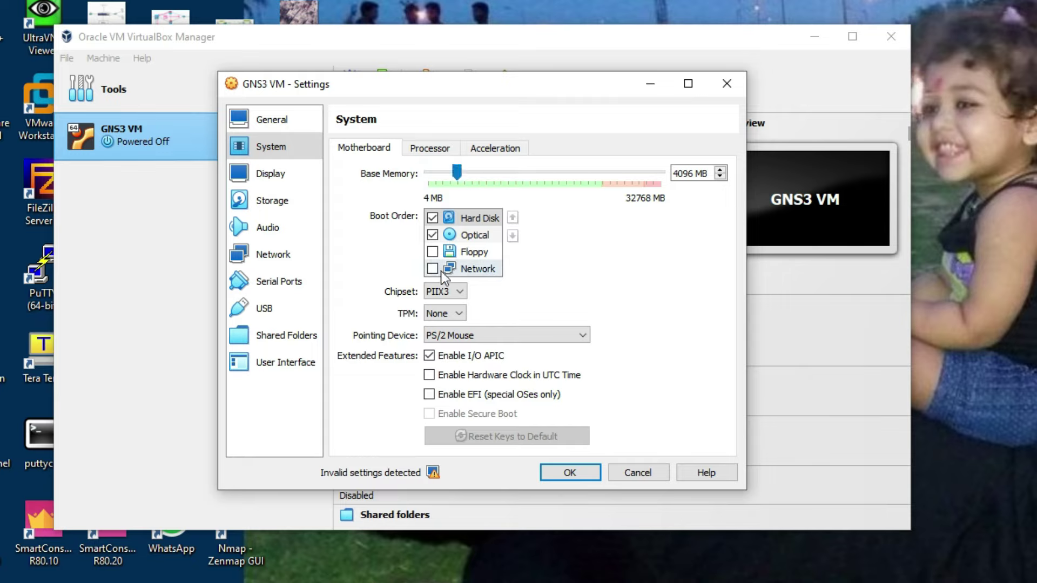
click(429, 148)
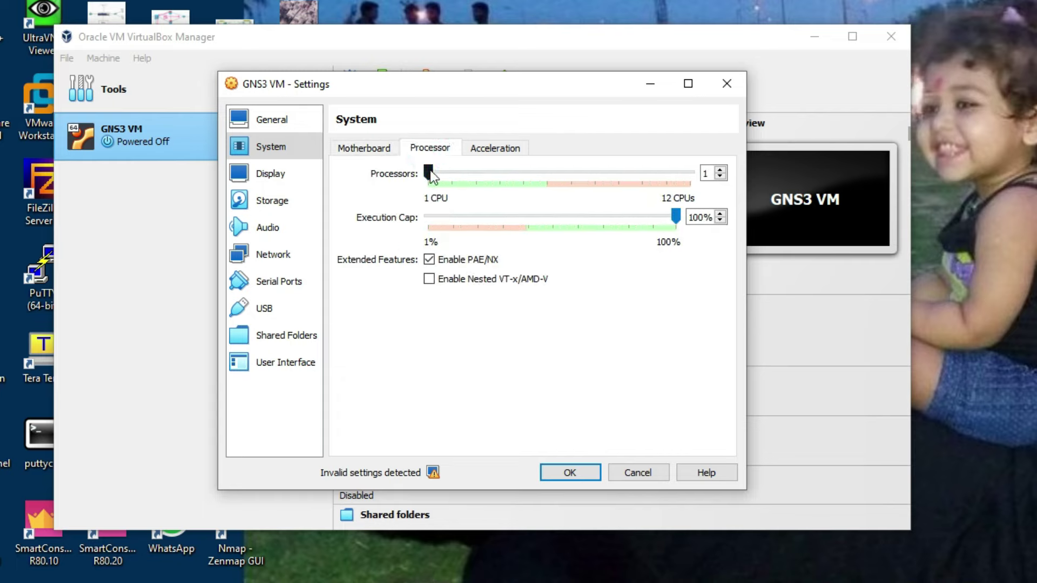
click(451, 169)
Keep network Adapter 1 attached to the host-only VirtualBox Host-Only Ethernet Adapter and save the VM settings.
click(286, 255)
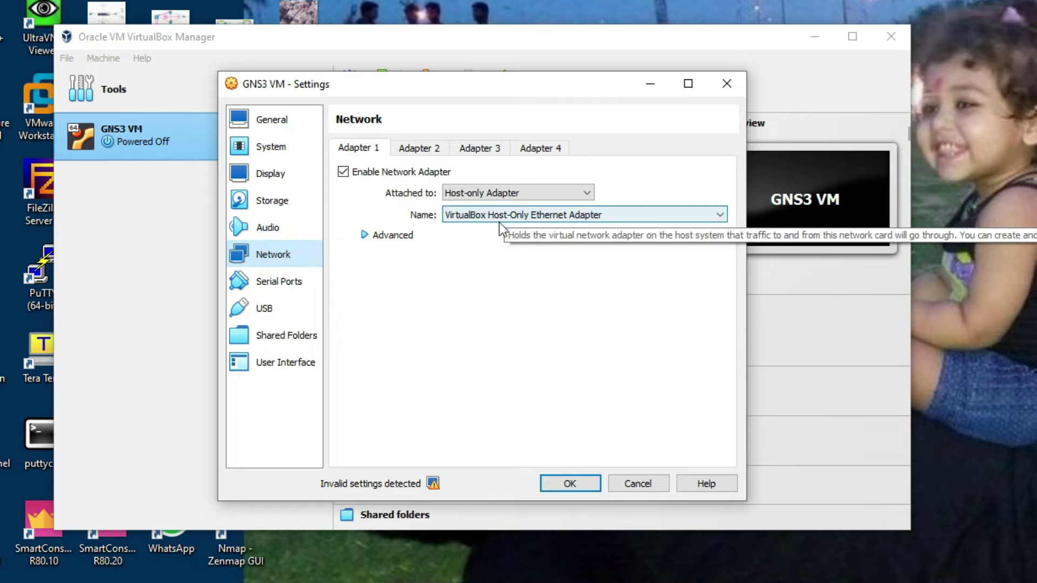
click(497, 193)
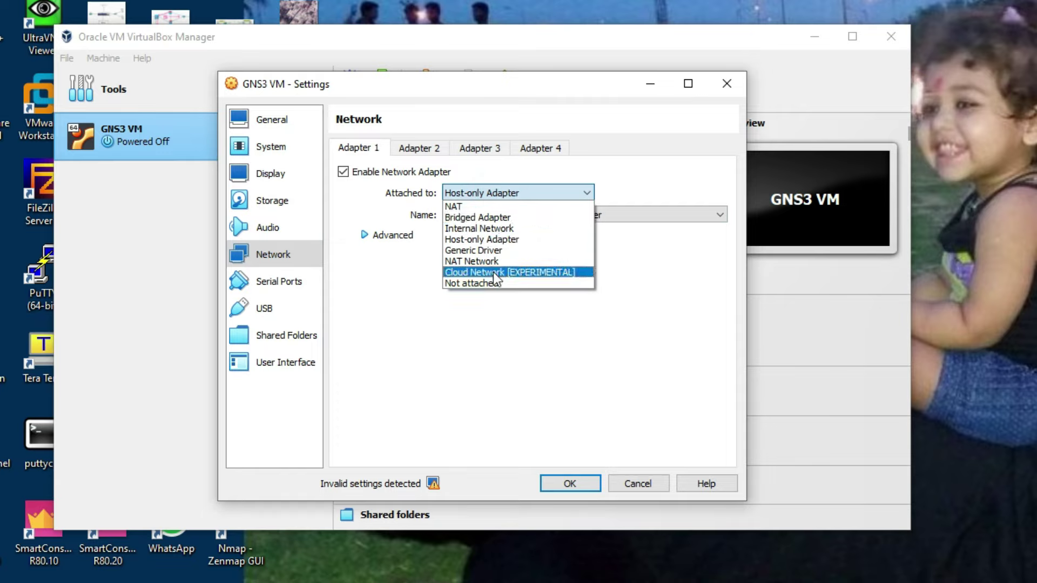
click(537, 179)
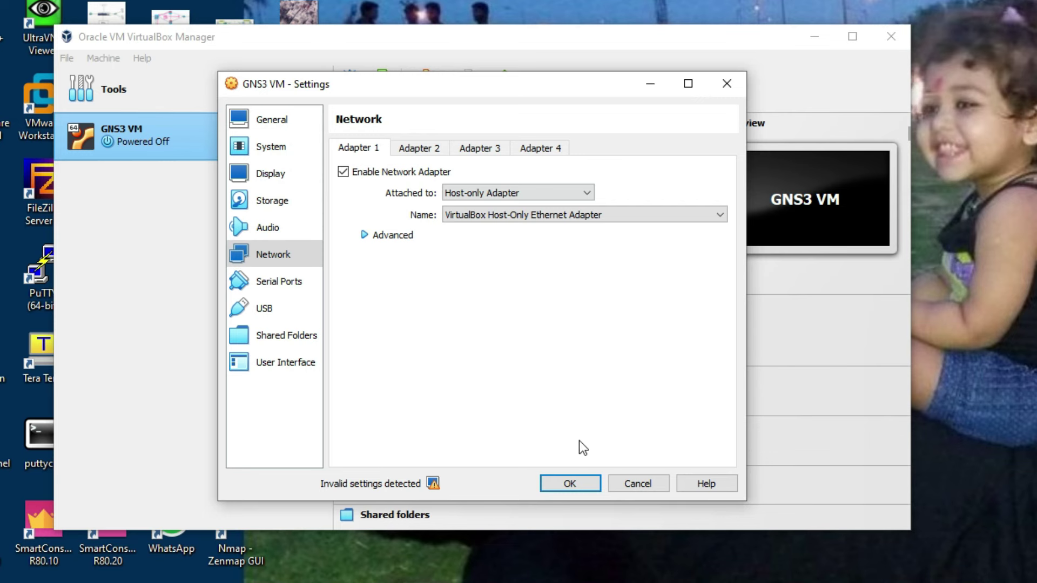
click(576, 478)
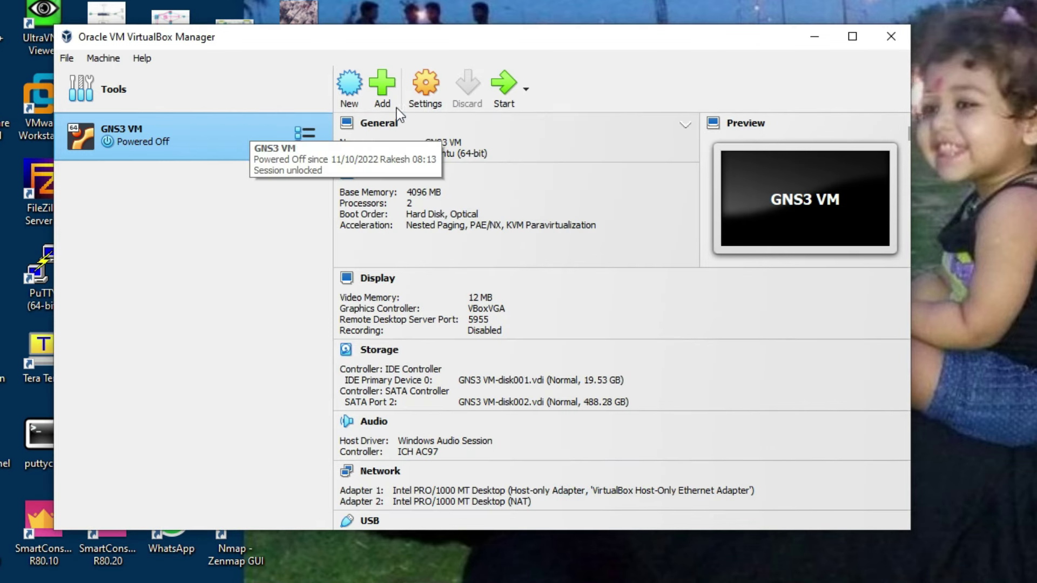
Start the GNS3 VM and check the IP address, SSH login and Web-UI address on its information screen.
click(503, 82)
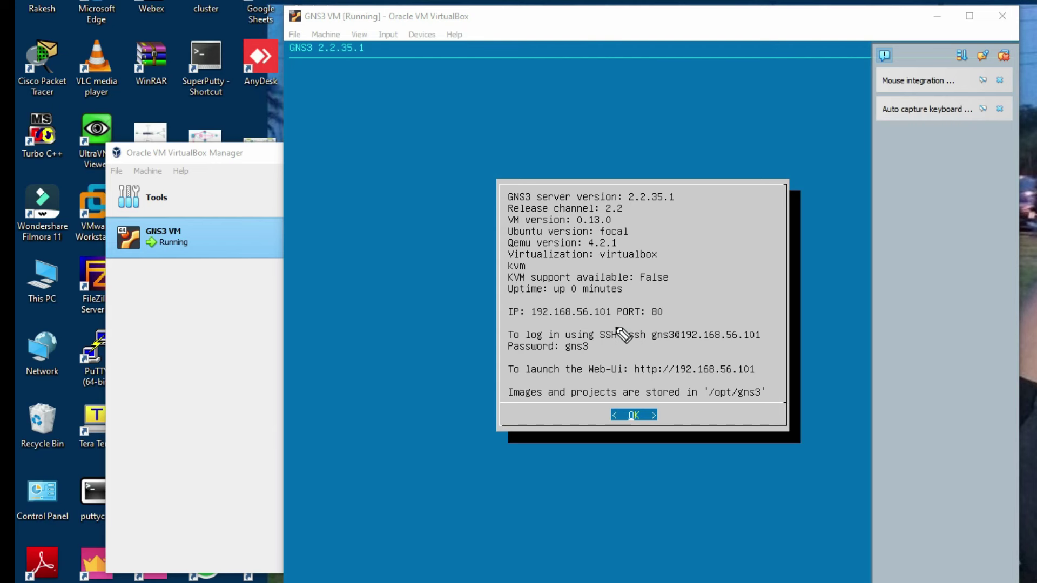
click(507, 321)
drag(518, 322, 625, 322)
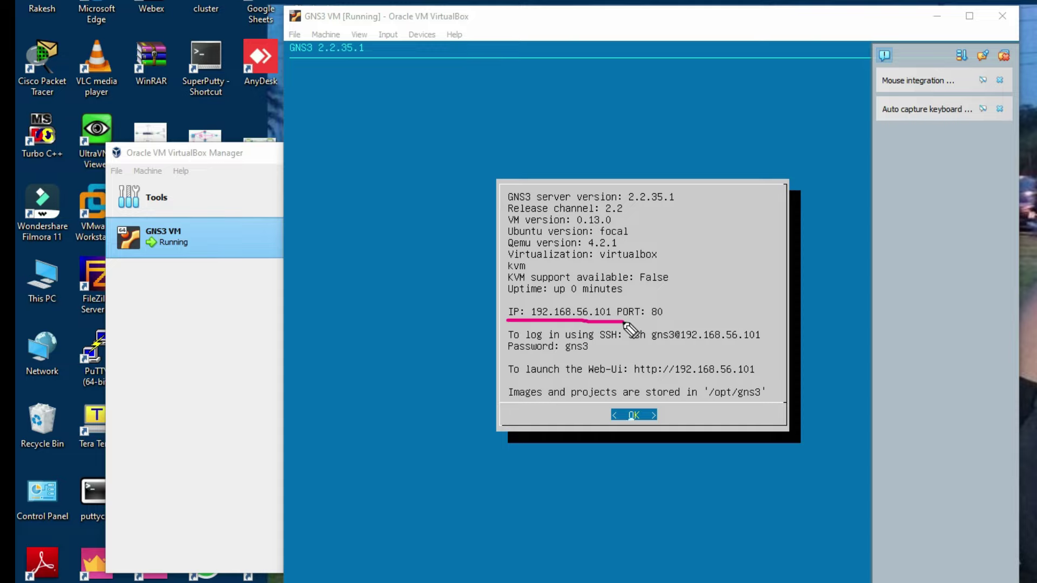
drag(627, 343, 739, 344)
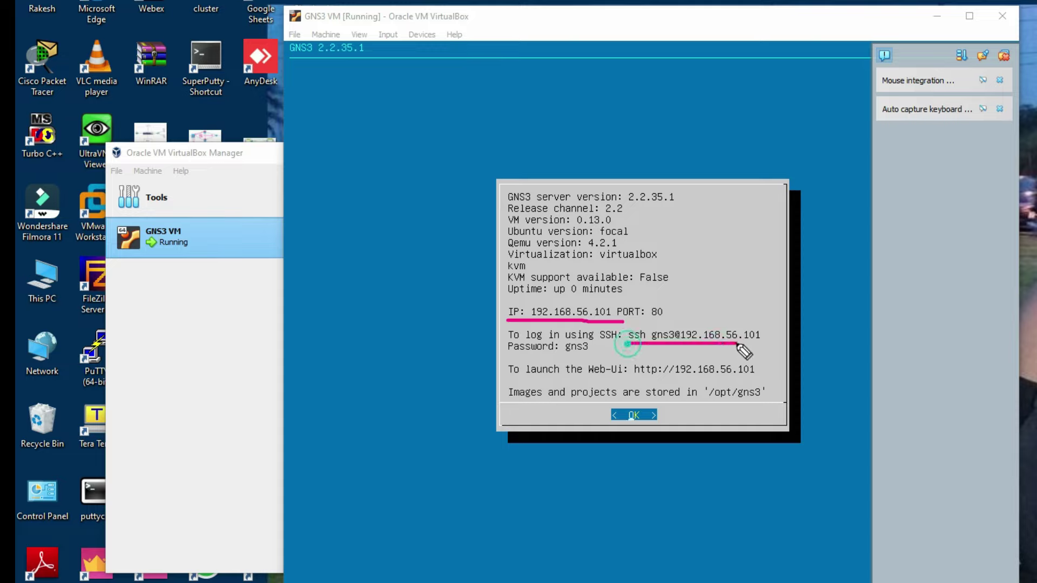
drag(611, 376, 726, 363)
key(e)
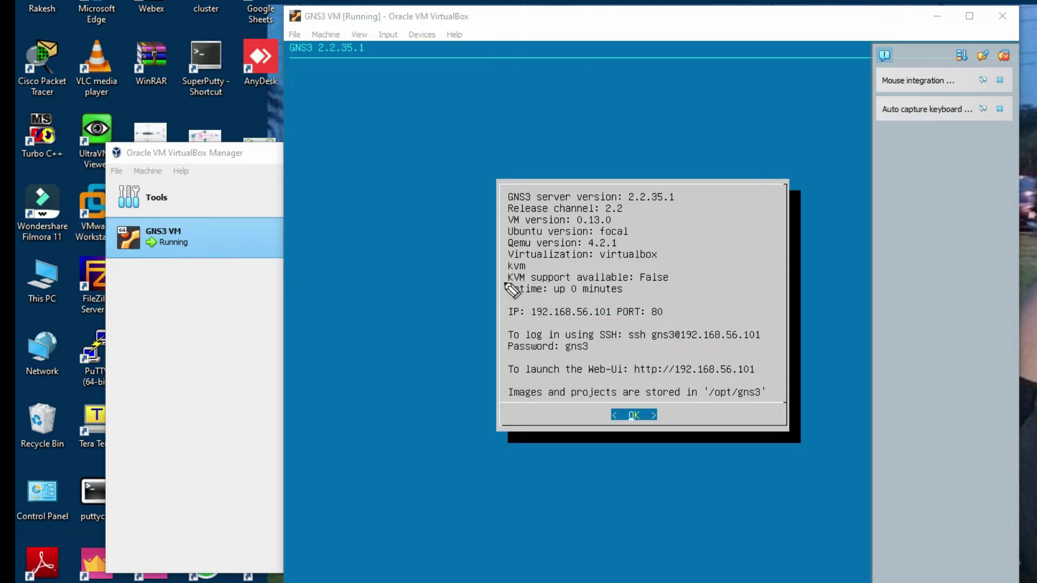
Check the KVM support status on the running GNS3 VM's information screen.
drag(505, 283, 564, 285)
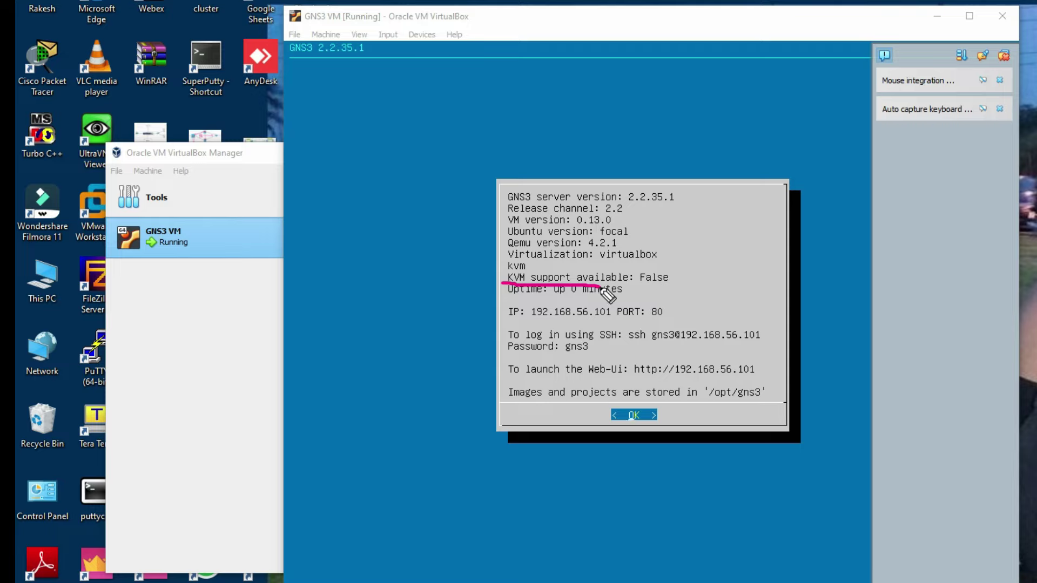
drag(640, 284, 670, 284)
drag(711, 283, 699, 293)
drag(521, 282, 669, 283)
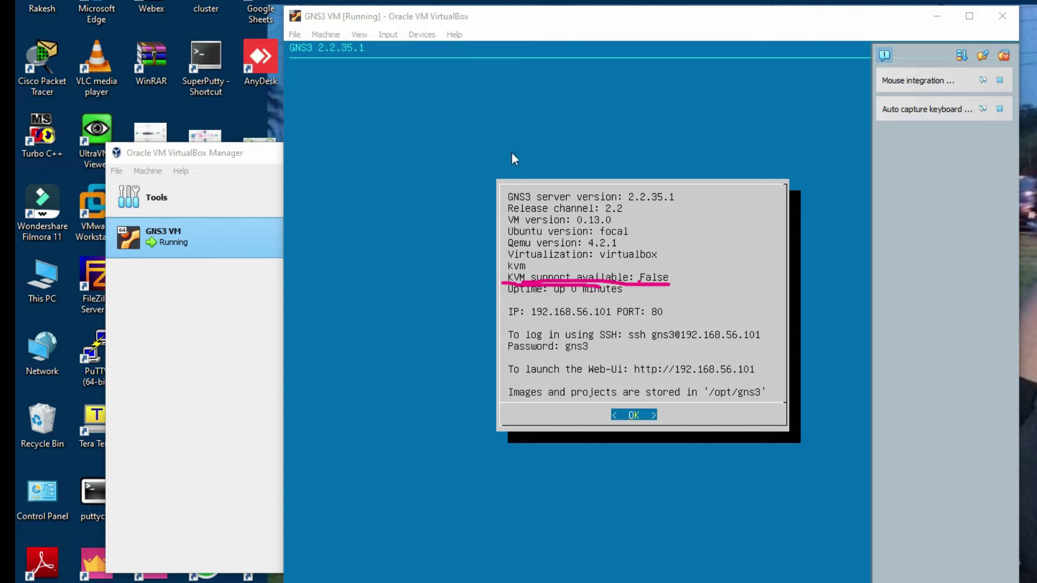
Power off the running GNS3 VM from VirtualBox Manager.
click(294, 34)
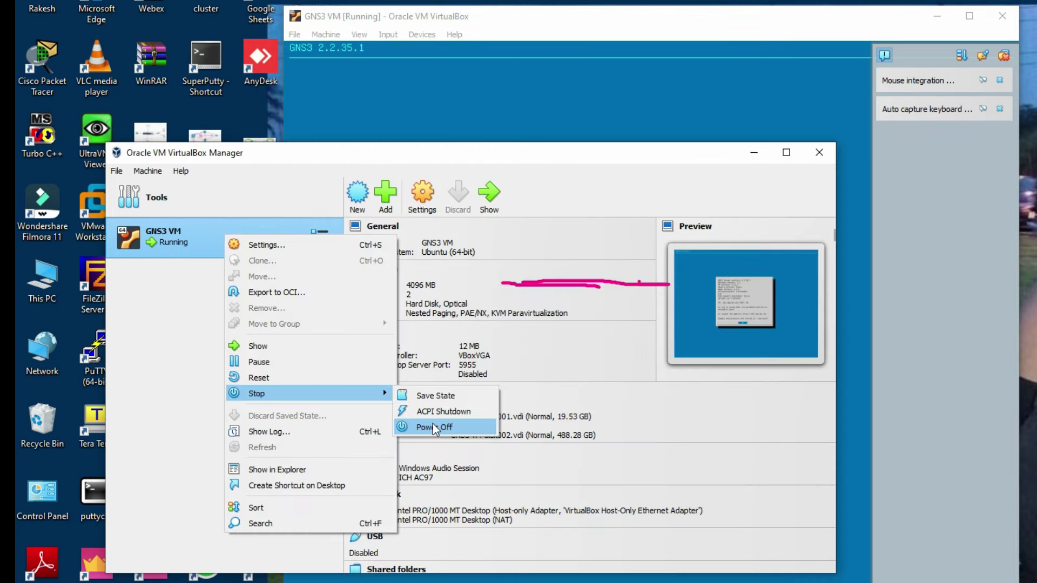
click(432, 424)
click(429, 399)
click(438, 419)
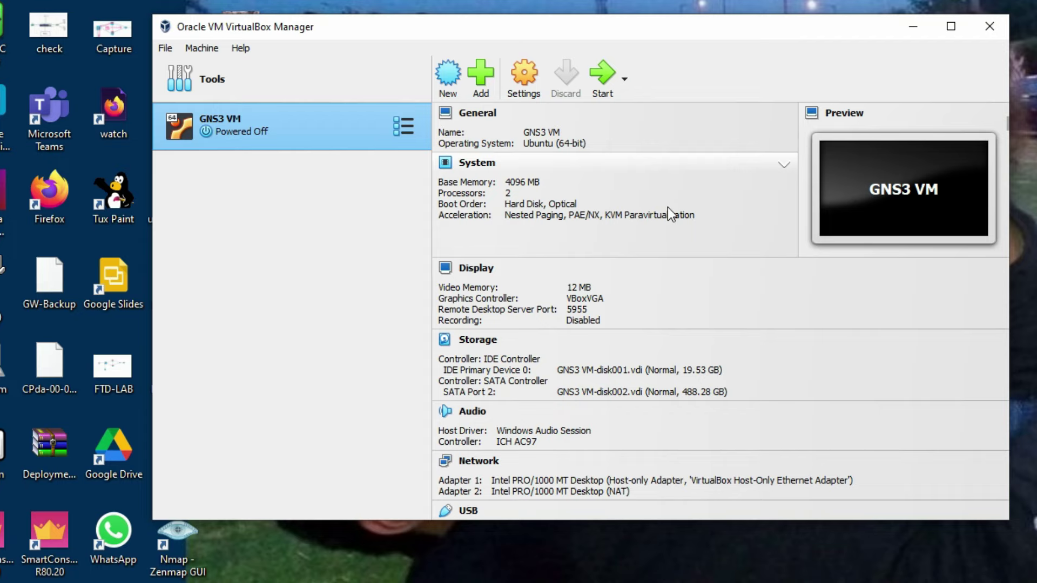
Enable Nested VT-x/AMD-V in the GNS3 VM's processor settings and save them.
click(526, 77)
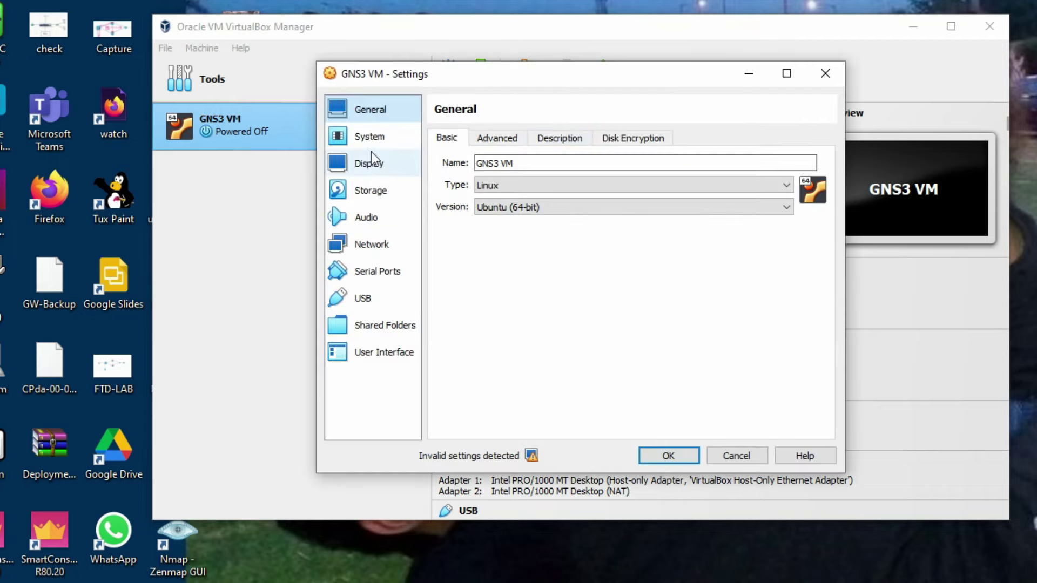
click(370, 139)
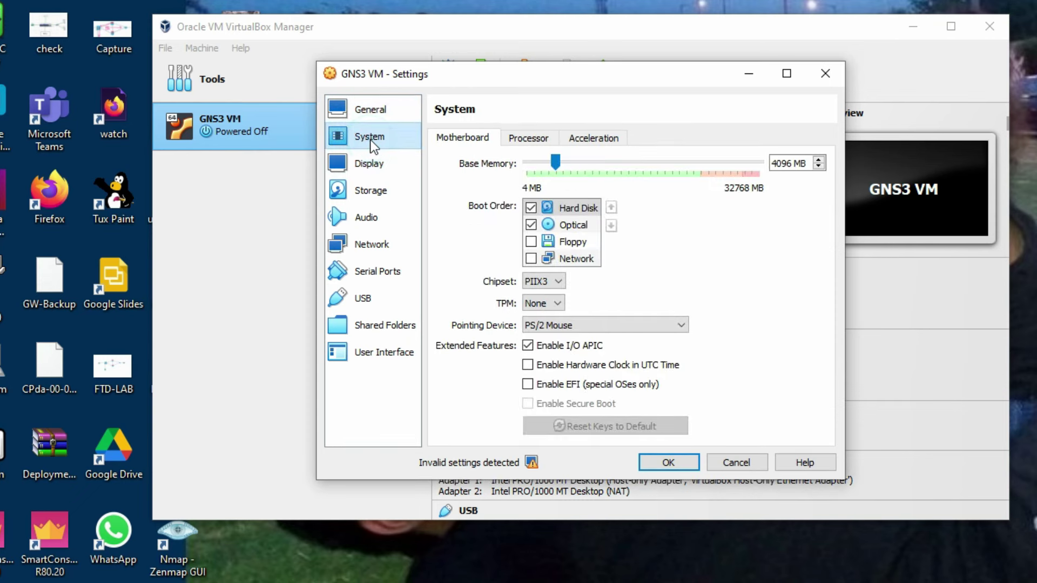
click(533, 138)
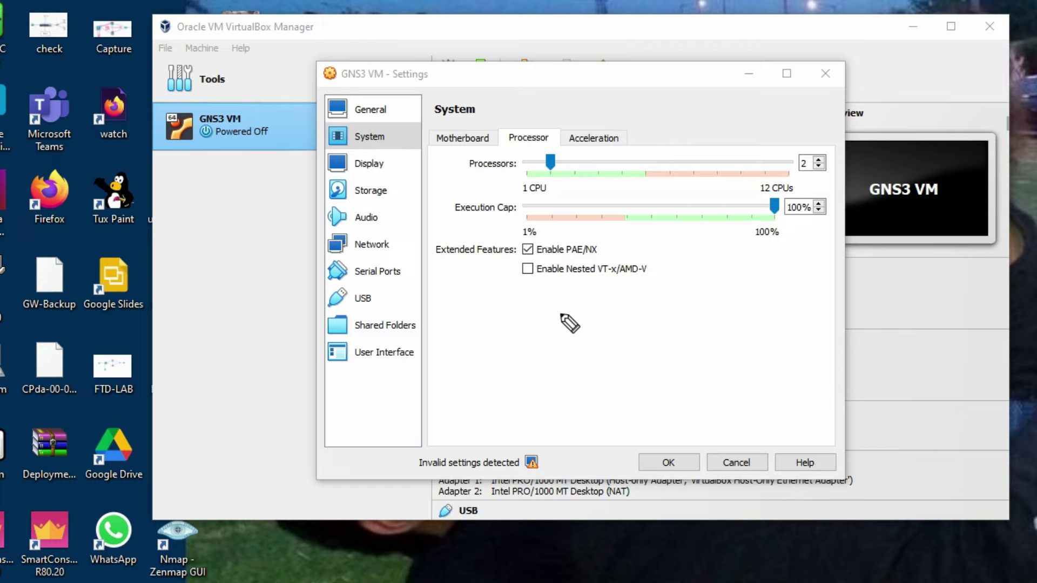
drag(506, 282, 650, 283)
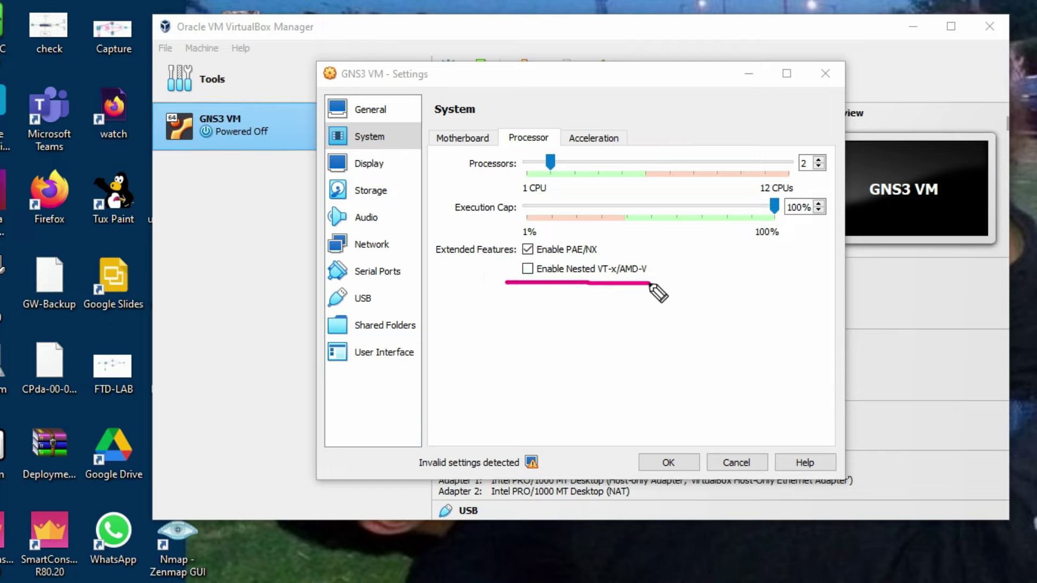
click(529, 269)
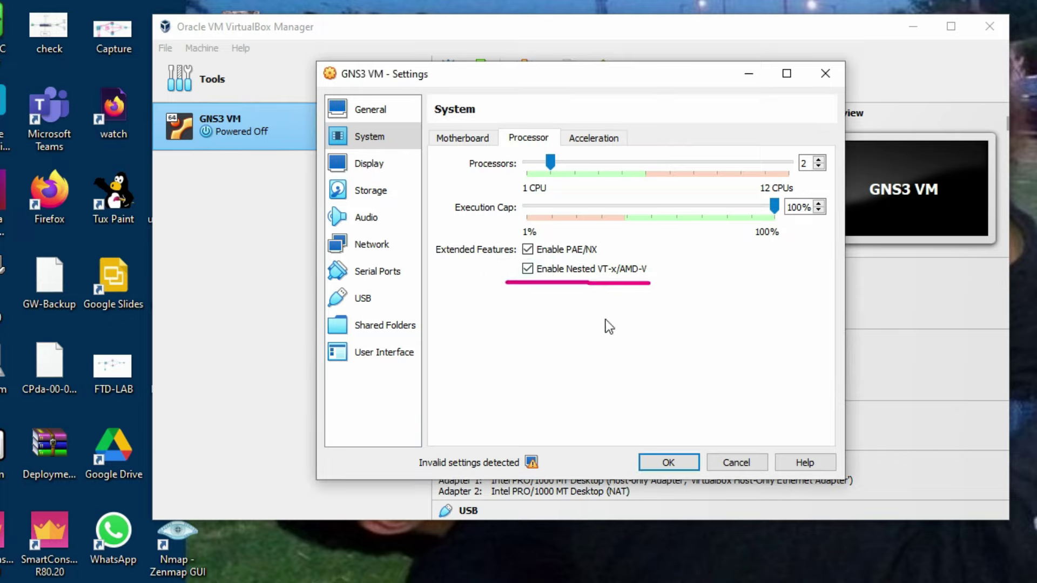
click(668, 463)
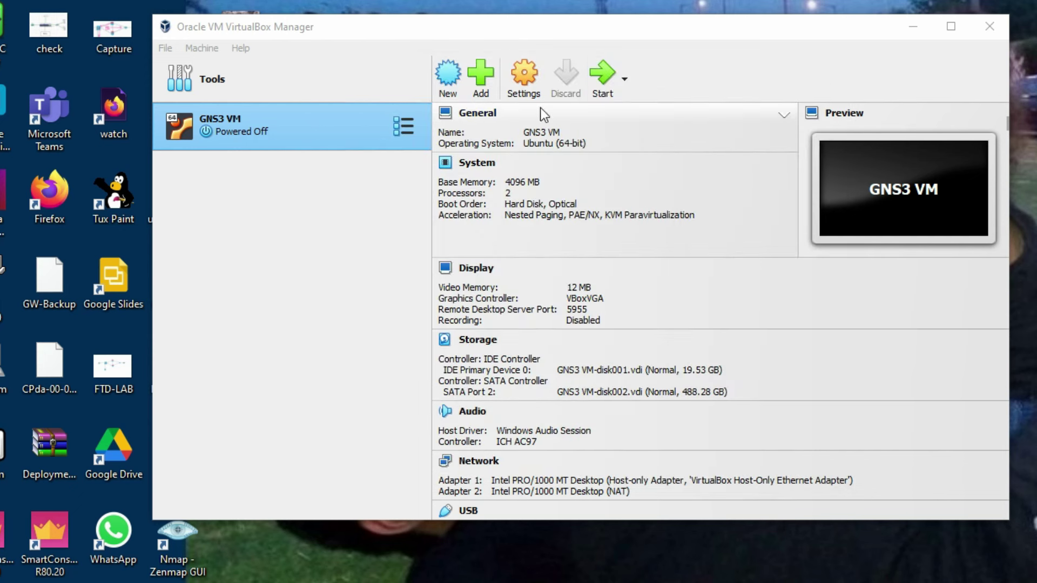
Start the GNS3 VM again and recheck its KVM support status.
click(599, 79)
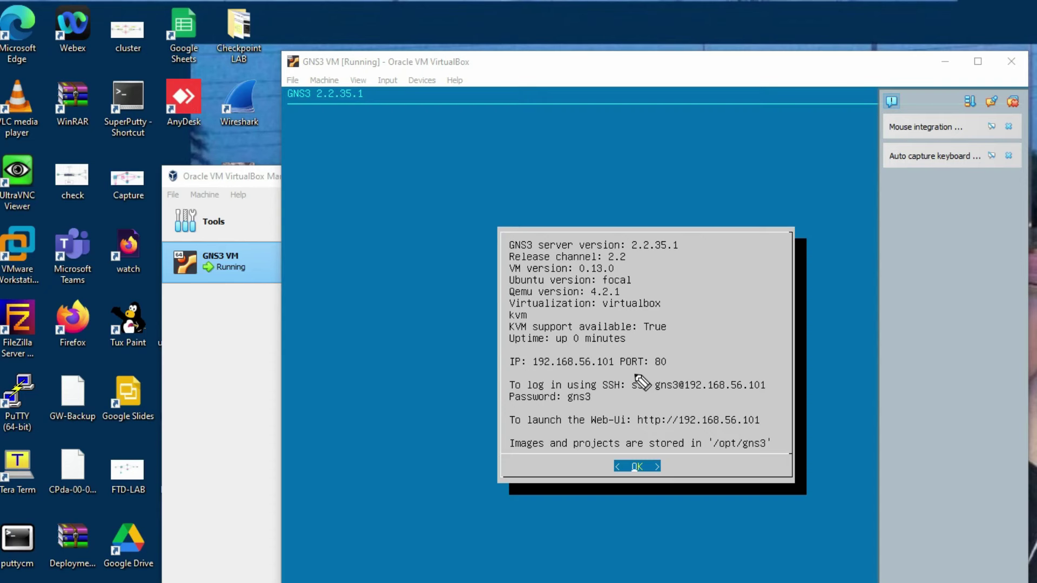
drag(622, 336, 679, 334)
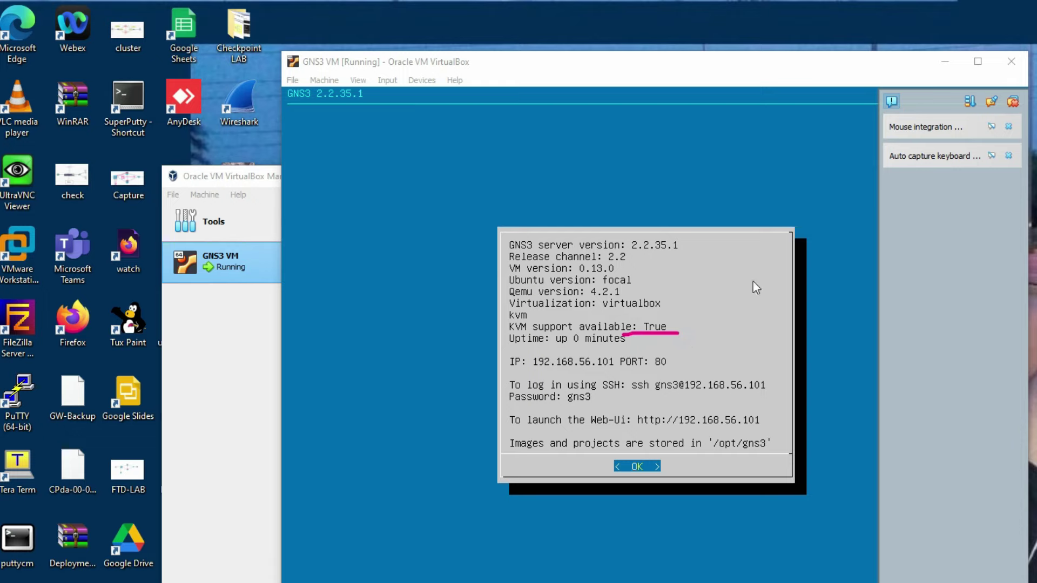
key(Escape)
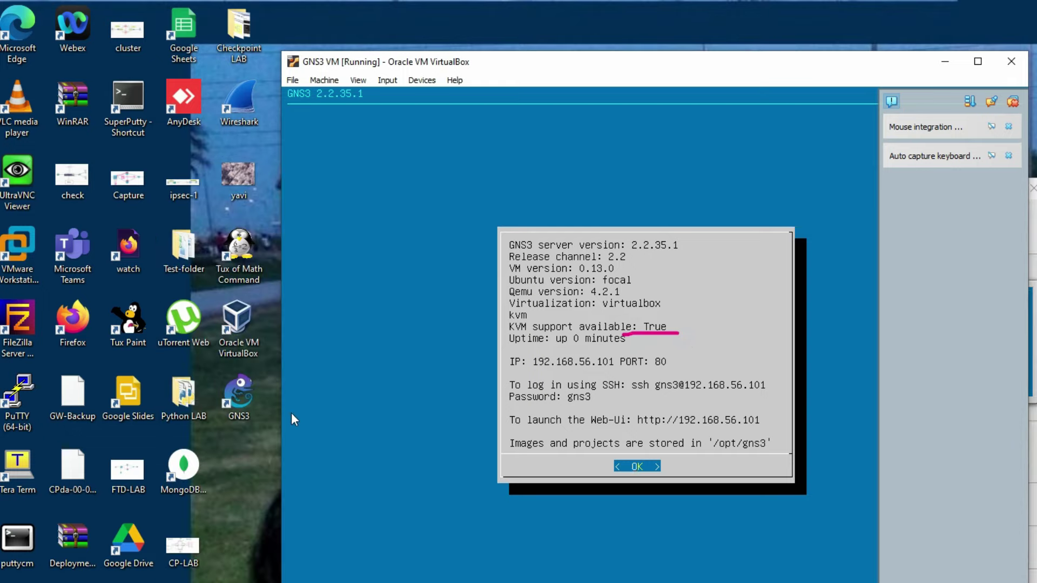
Launch GNS3 from the desktop, move its window aside and dismiss the new project dialog.
double_click(251, 400)
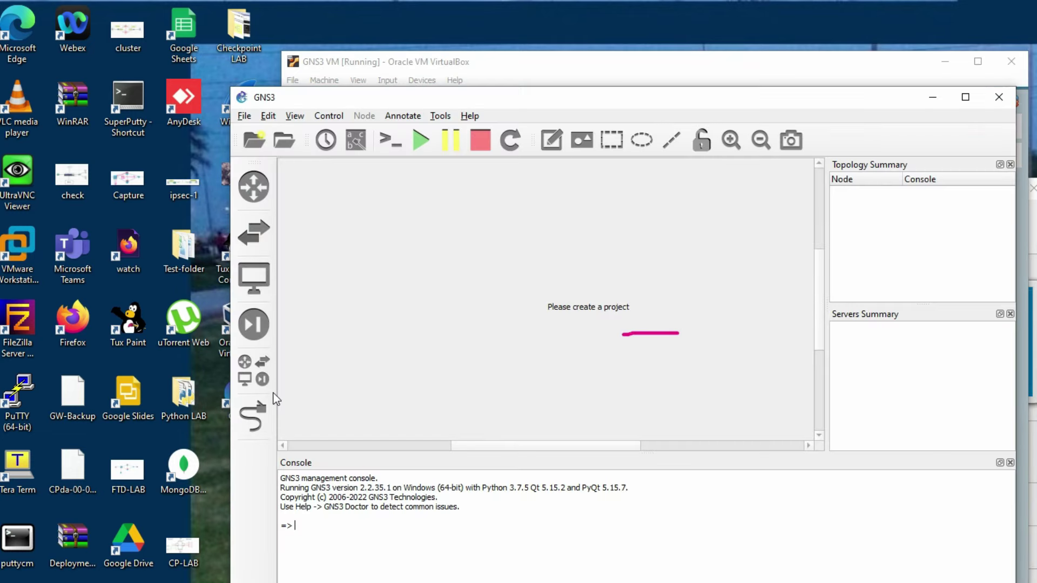
drag(538, 102, 326, 180)
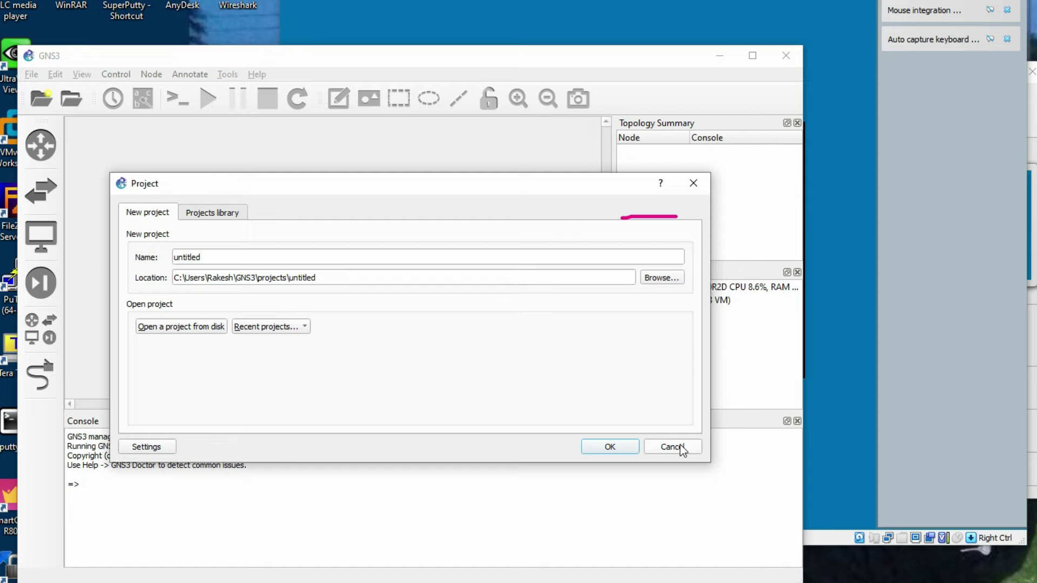
click(680, 445)
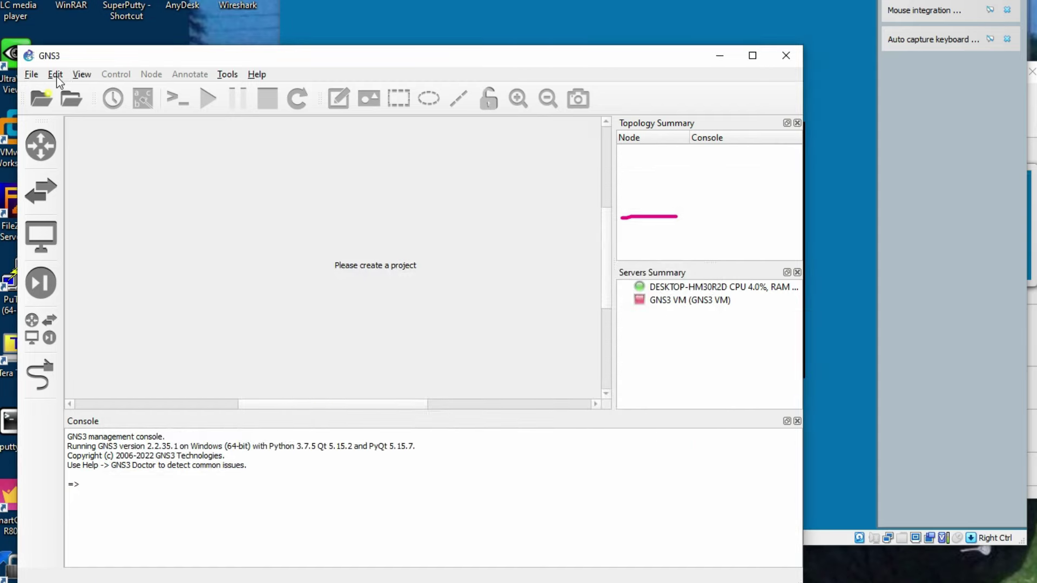
In the GNS3 VM preferences, set the virtualization engine to VirtualBox with GNS3 VM as the machine and save the change.
click(81, 56)
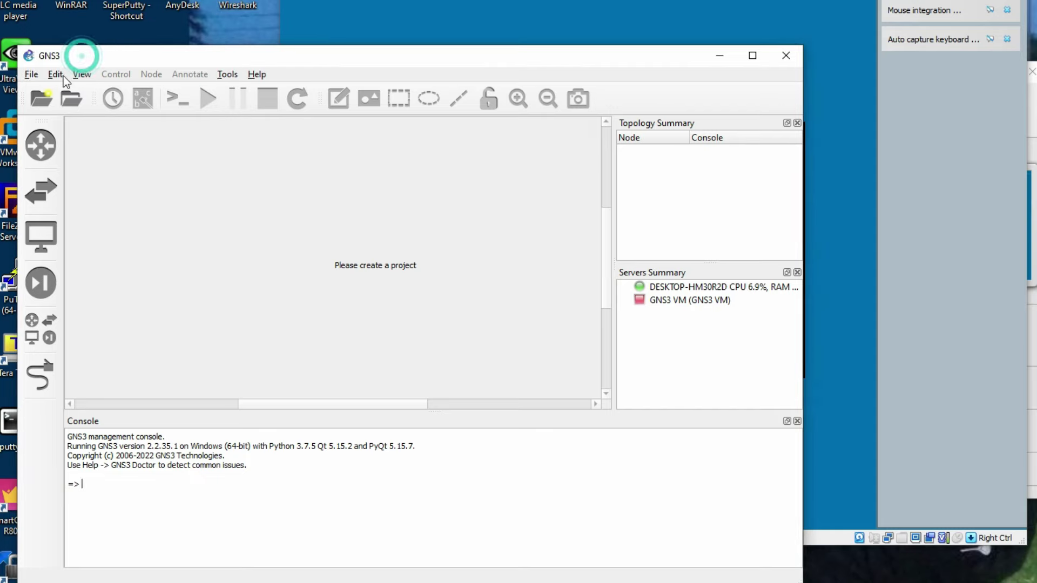
click(57, 76)
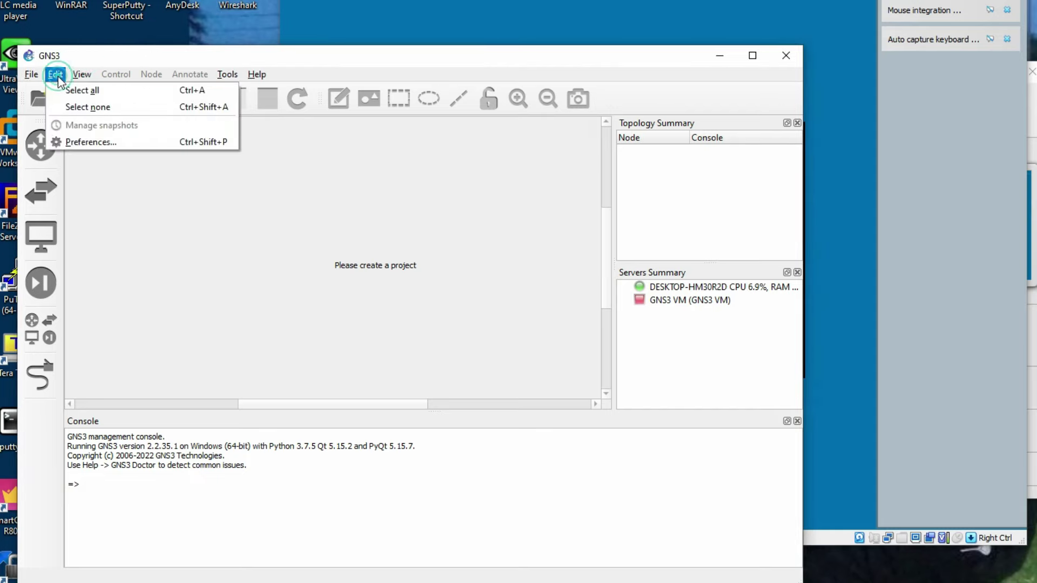
click(98, 142)
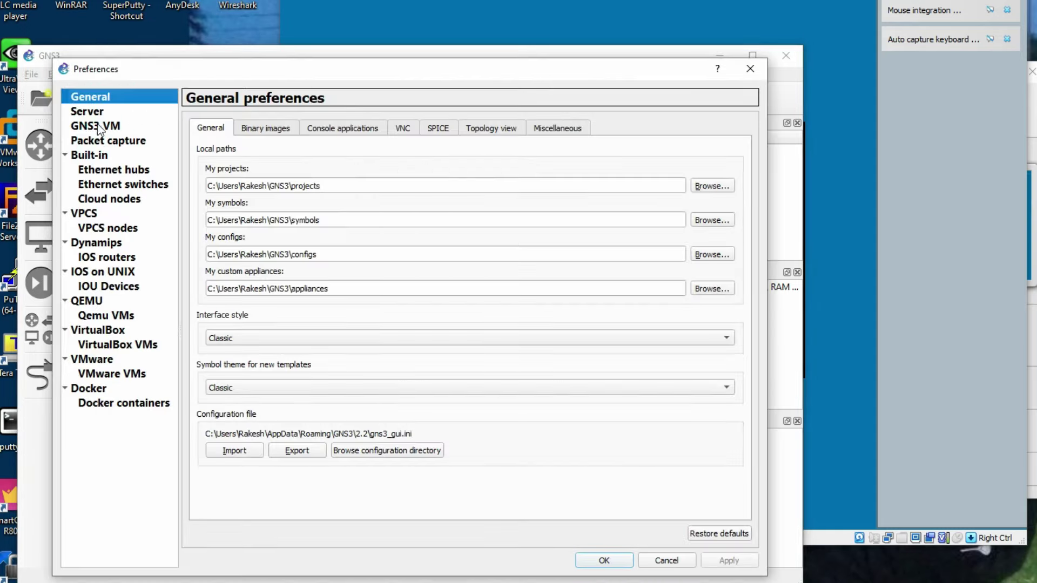
click(96, 114)
click(90, 97)
click(104, 130)
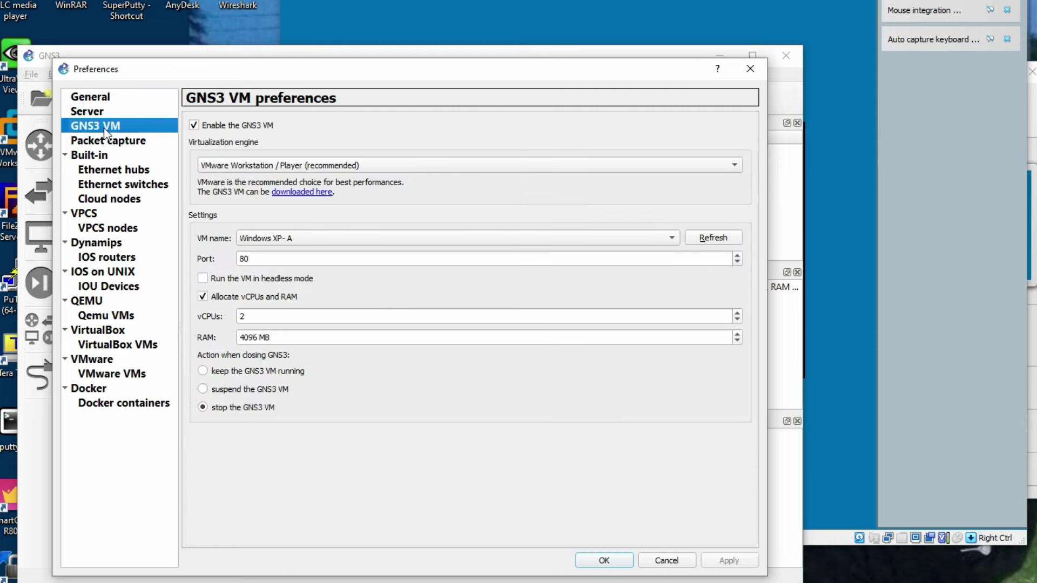
click(233, 169)
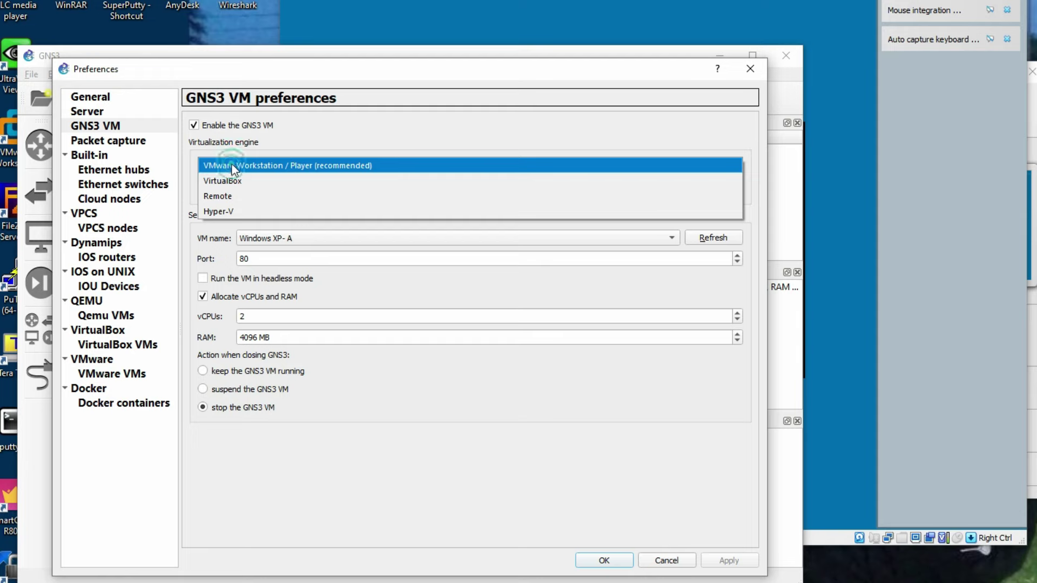
click(232, 178)
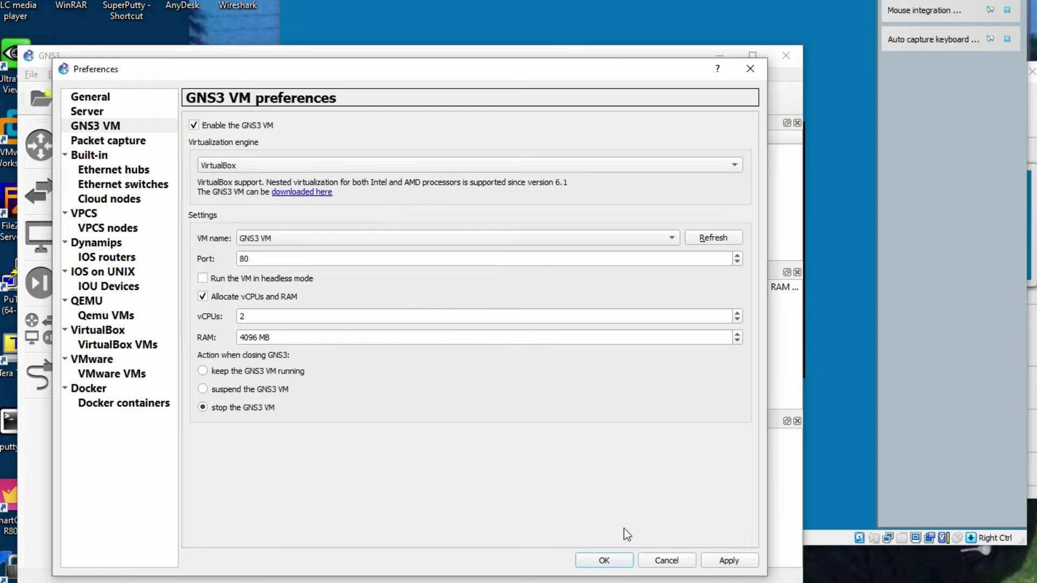
click(722, 563)
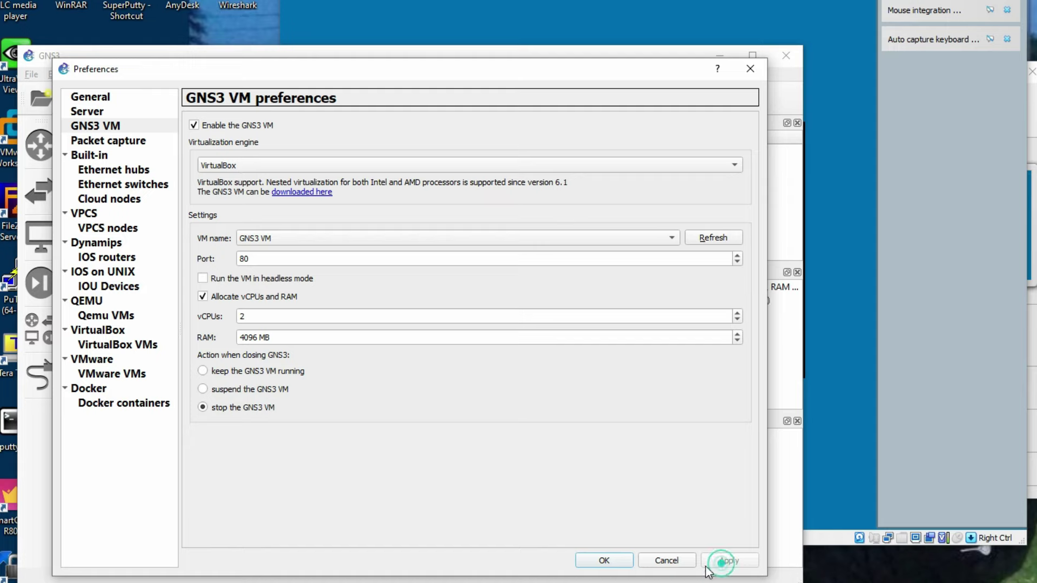
click(616, 562)
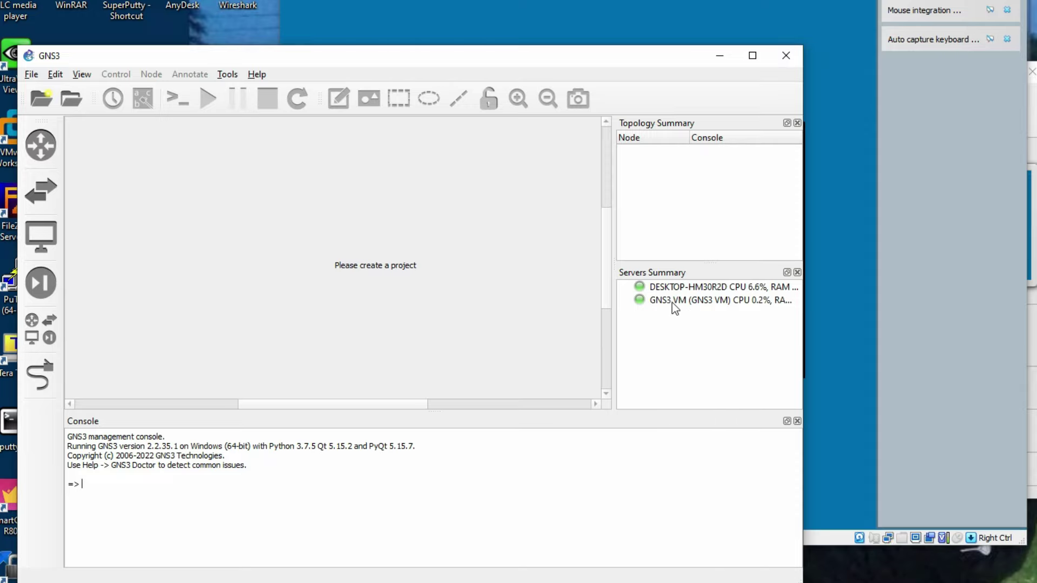
Close GNS3, and close VirtualBox Manager after checking the GNS3 VM's power state there.
mouse_move(685, 303)
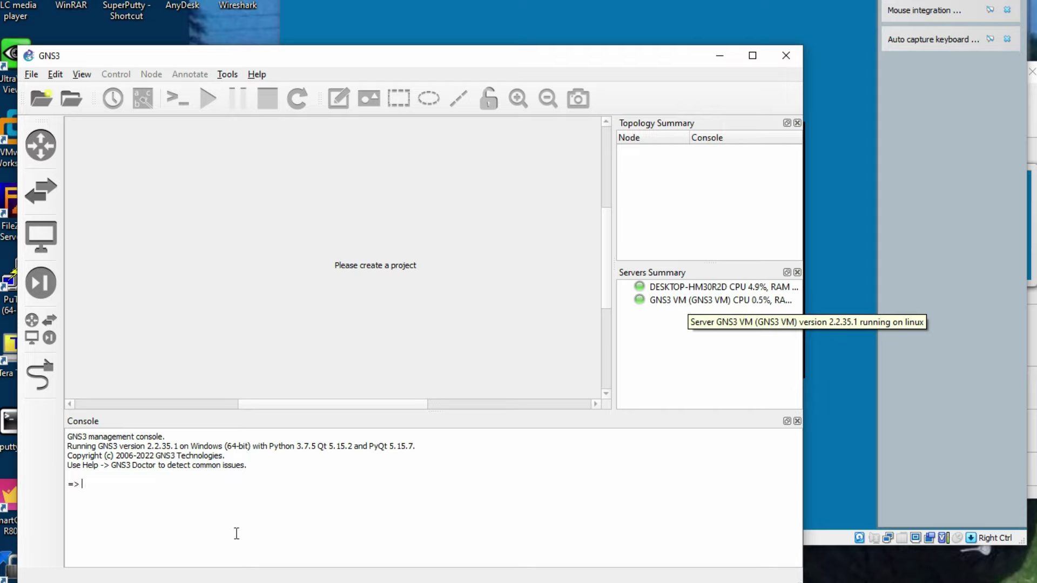
drag(647, 58, 627, 67)
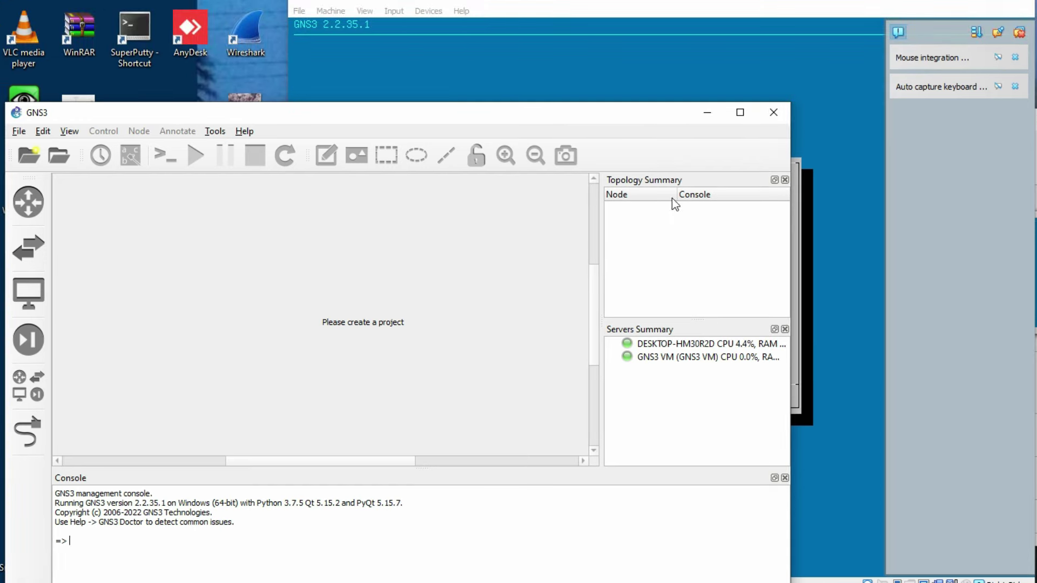
drag(608, 120, 570, 64)
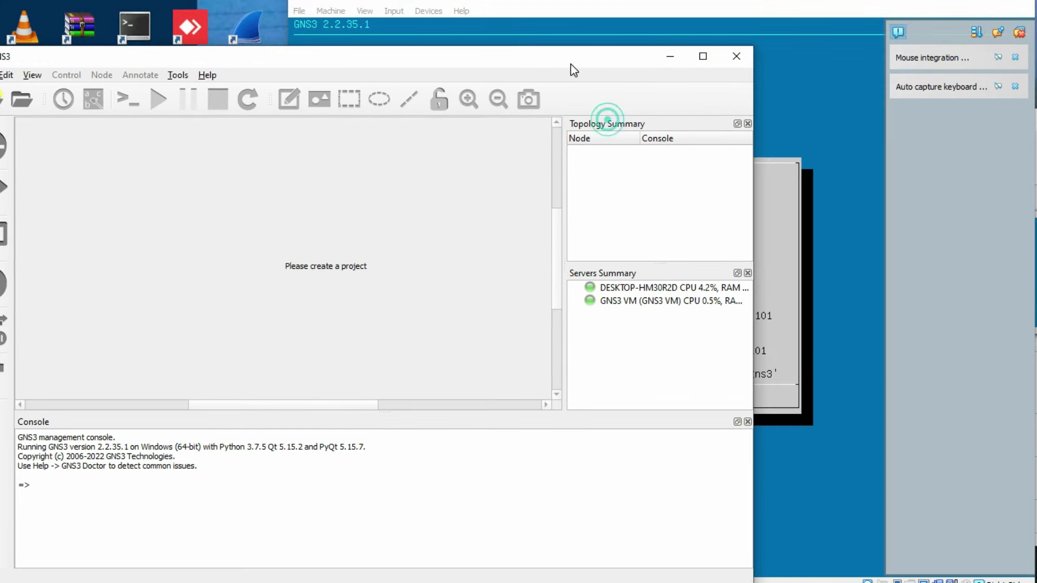
click(735, 62)
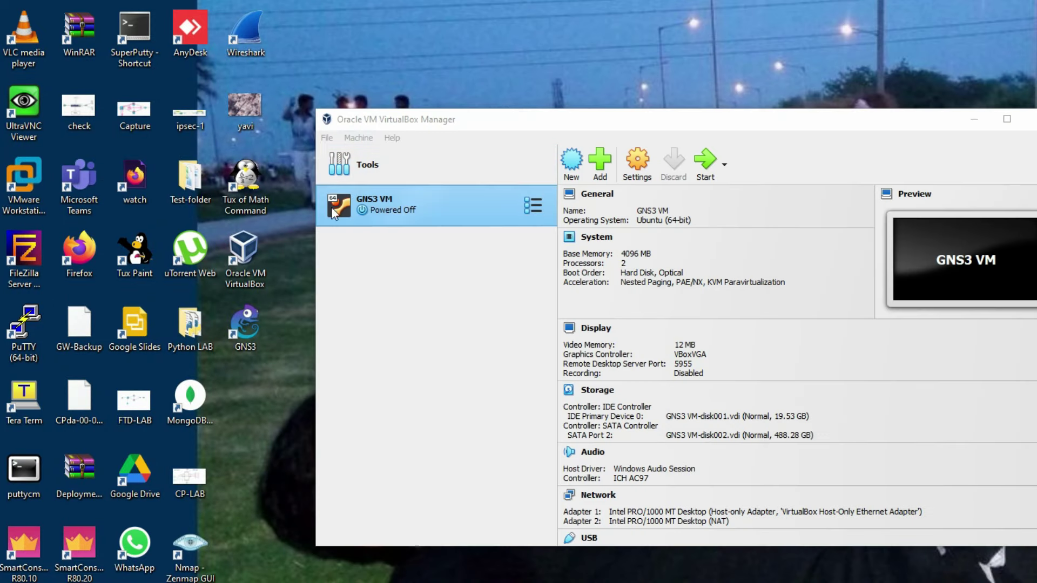
drag(546, 123, 688, 81)
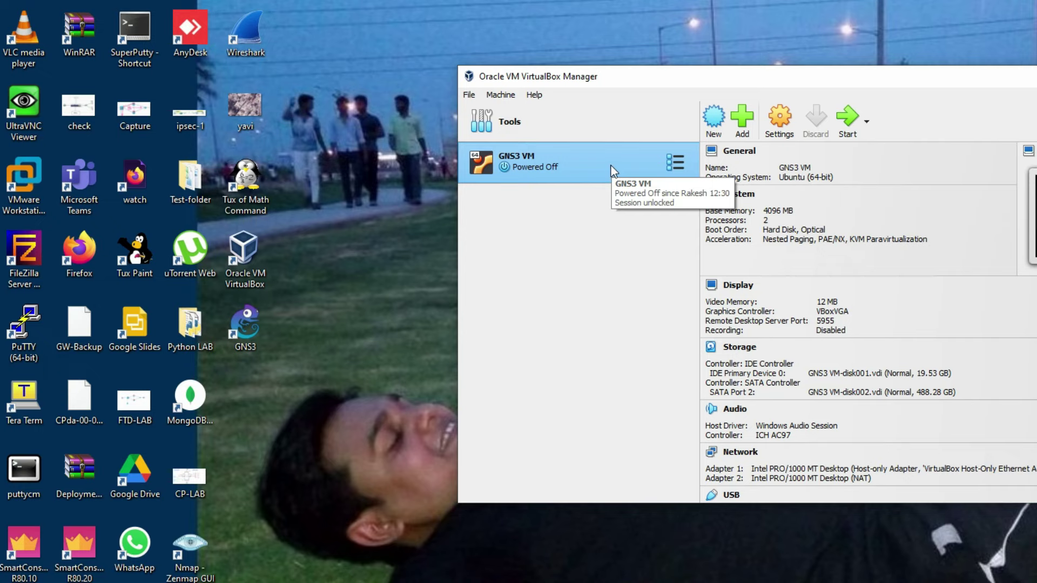
click(1035, 76)
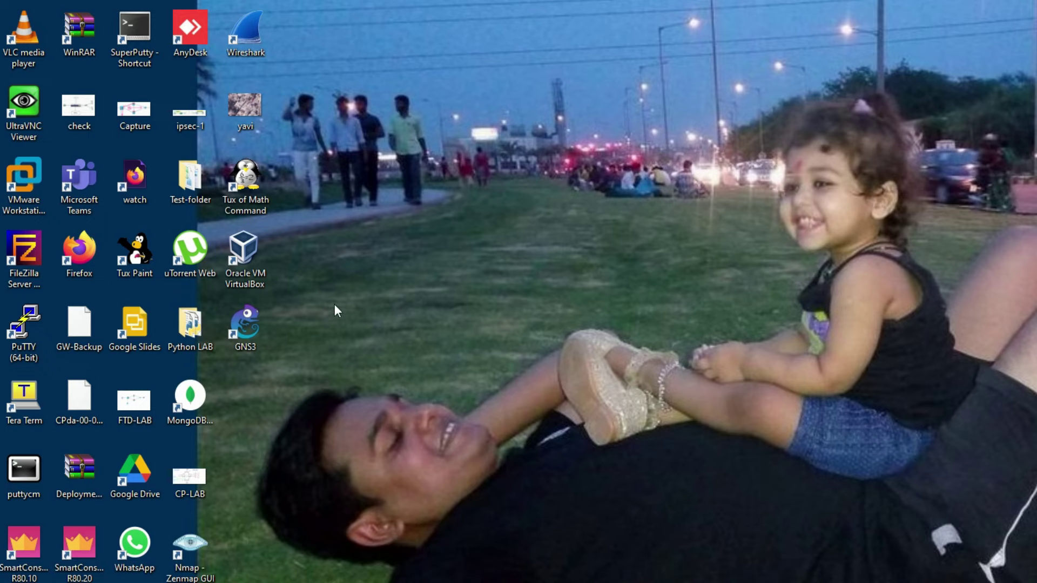
Relaunch GNS3 from the desktop and move the project dialog and the GNS3 VM window aside.
double_click(252, 322)
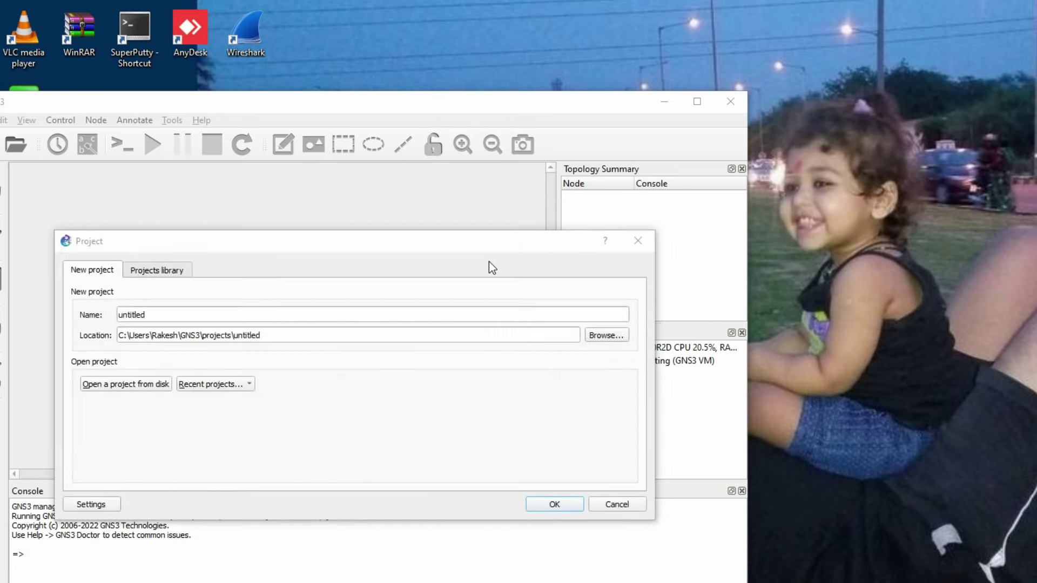
drag(476, 242, 340, 200)
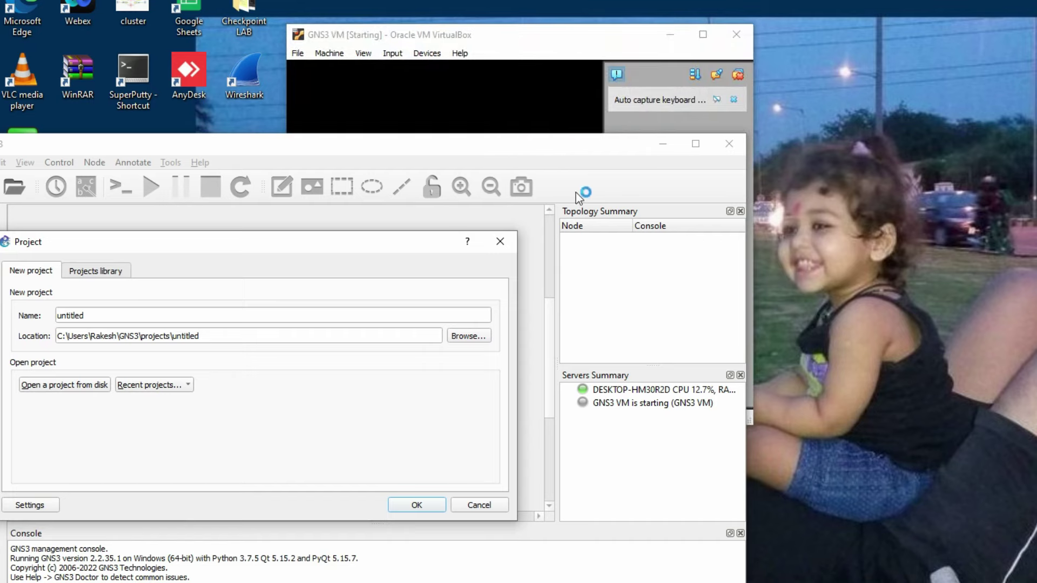
drag(508, 42, 731, 5)
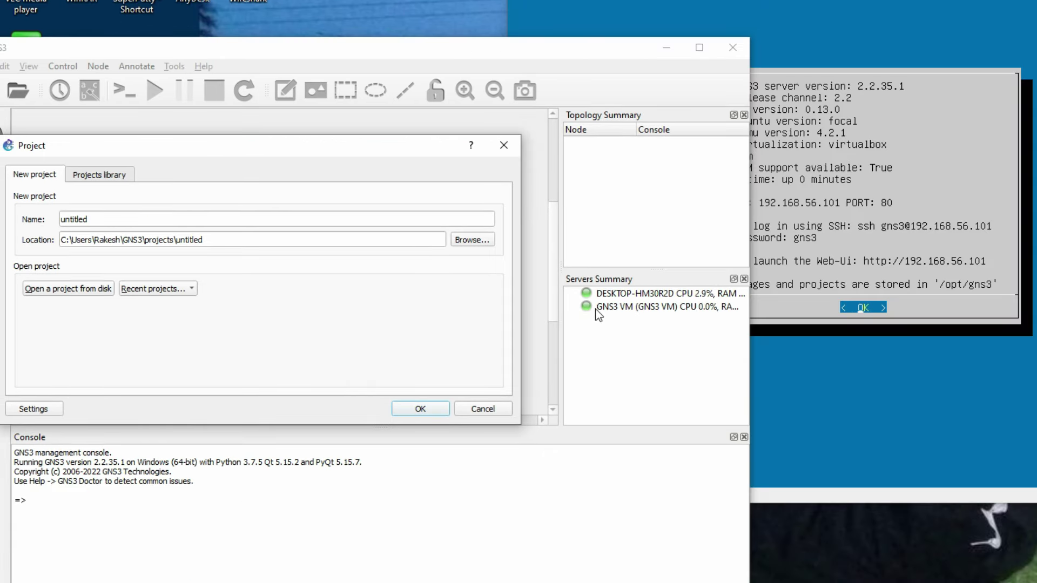
Create a new project named basic-lab.
double_click(100, 222)
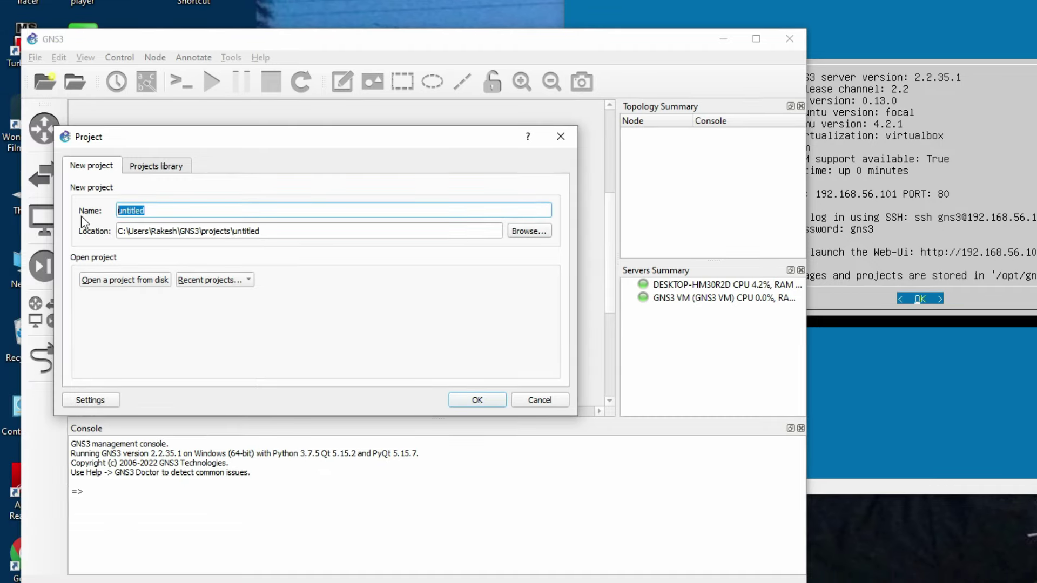
text(basic-lab)
click(456, 402)
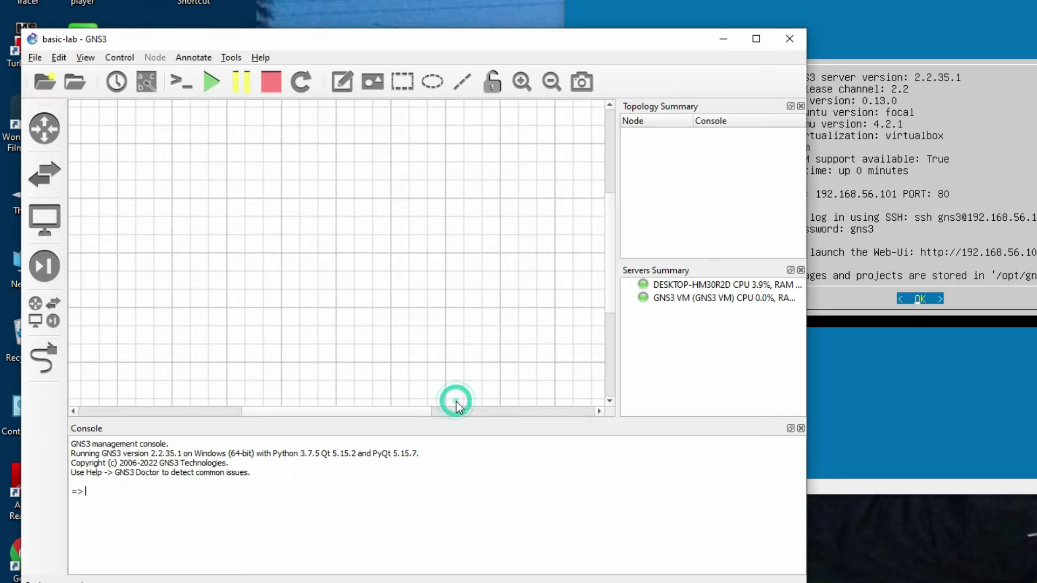
Enlarge the basic-lab project window and reposition it on the desktop.
drag(546, 41, 551, 0)
drag(812, 466, 927, 571)
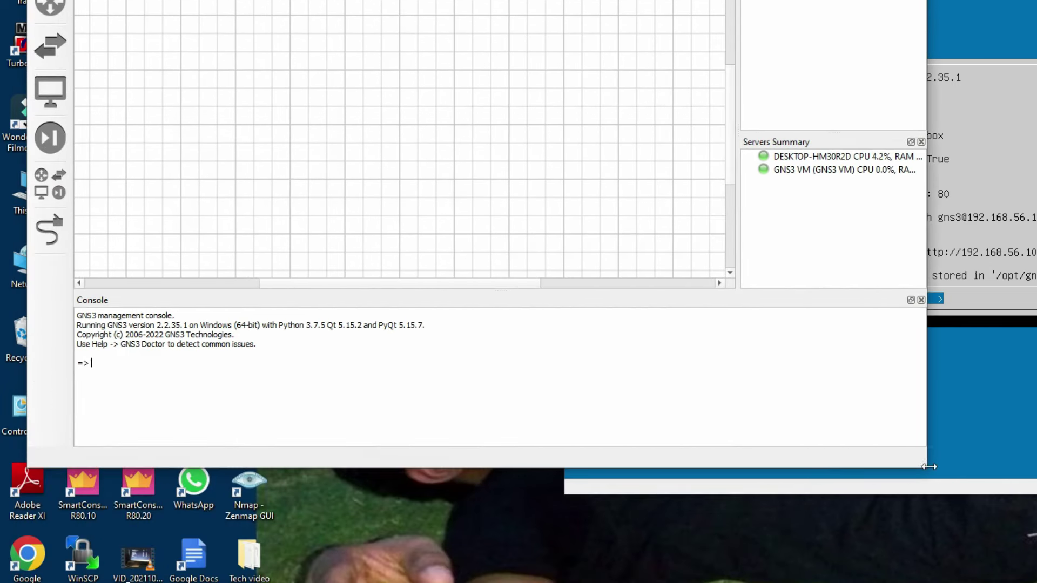
drag(926, 468, 1015, 582)
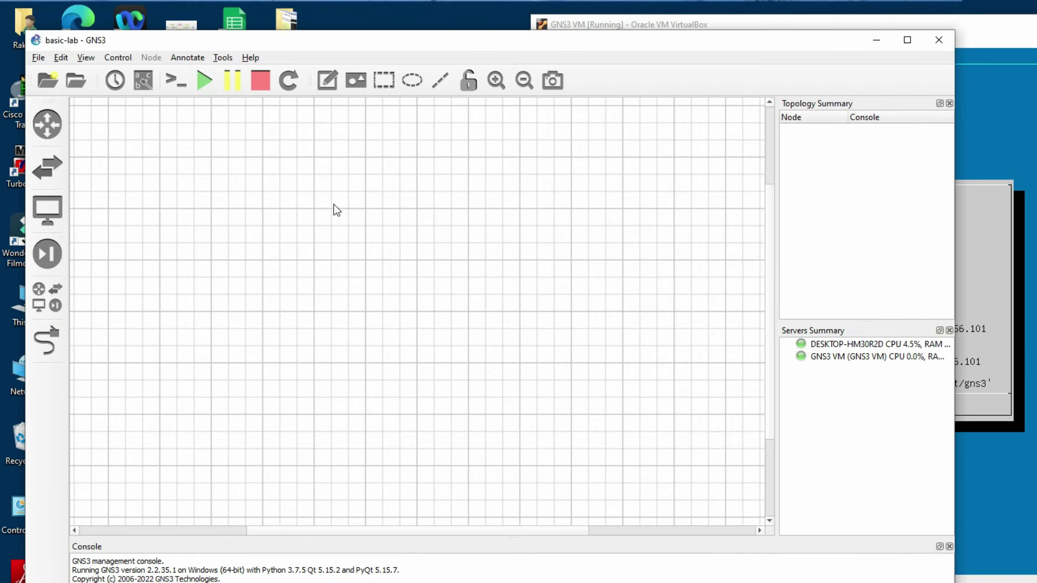
drag(326, 48, 333, 26)
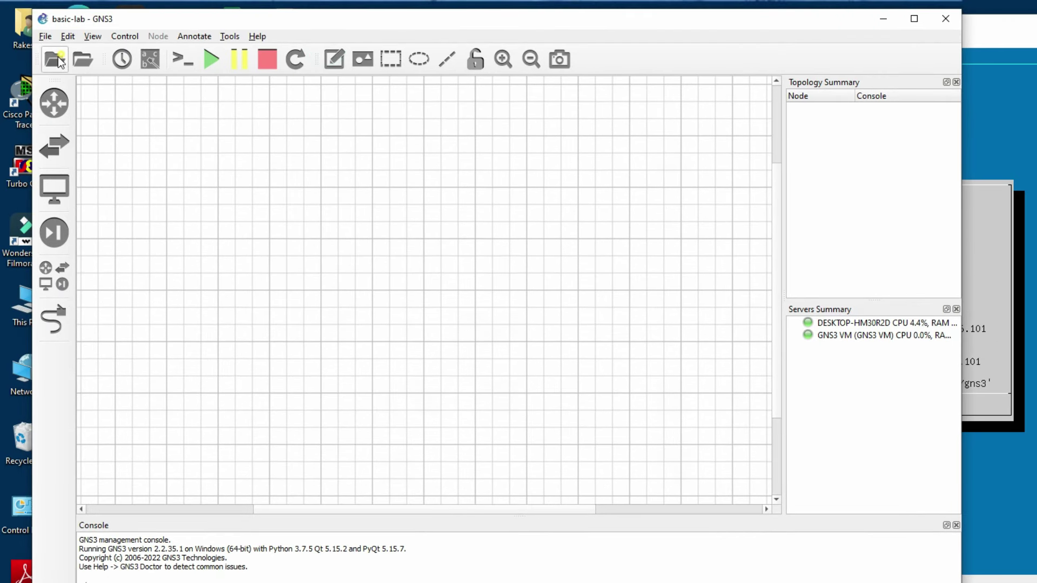
Review the Server and GNS3 VM preferences, including the "stop the GNS3 VM" action for when GNS3 closes.
click(45, 37)
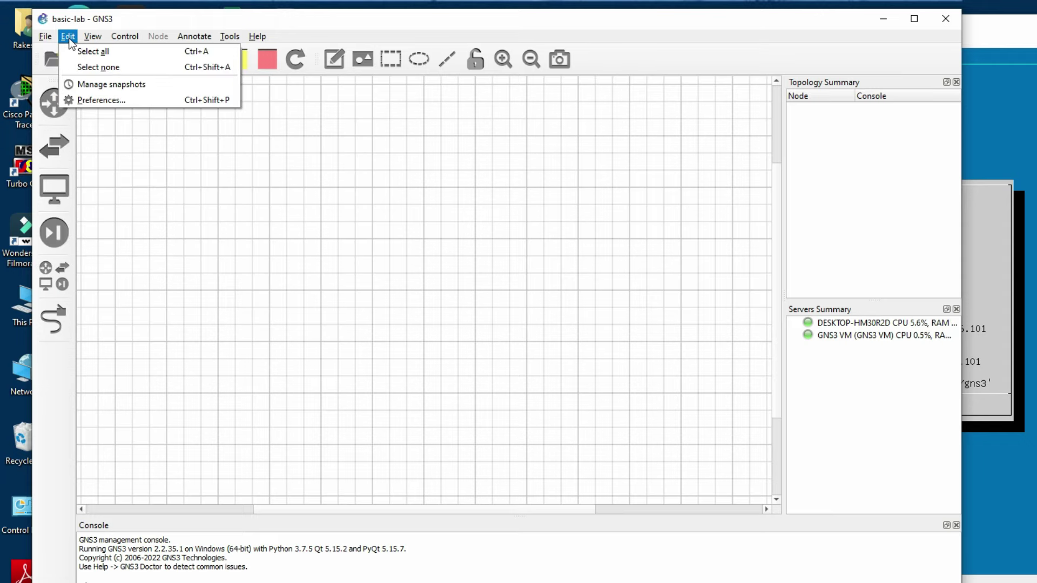
click(103, 100)
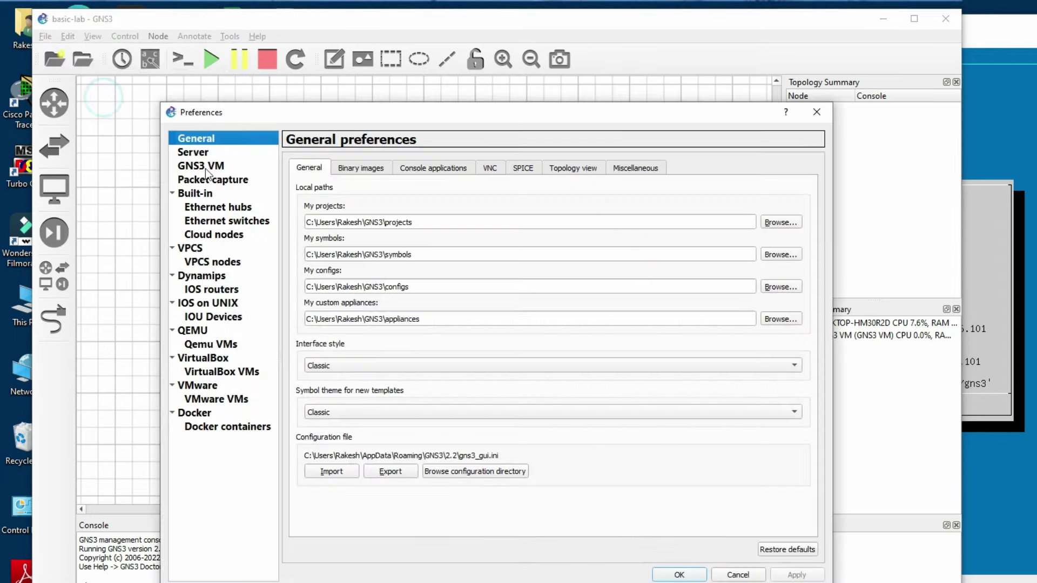
click(205, 153)
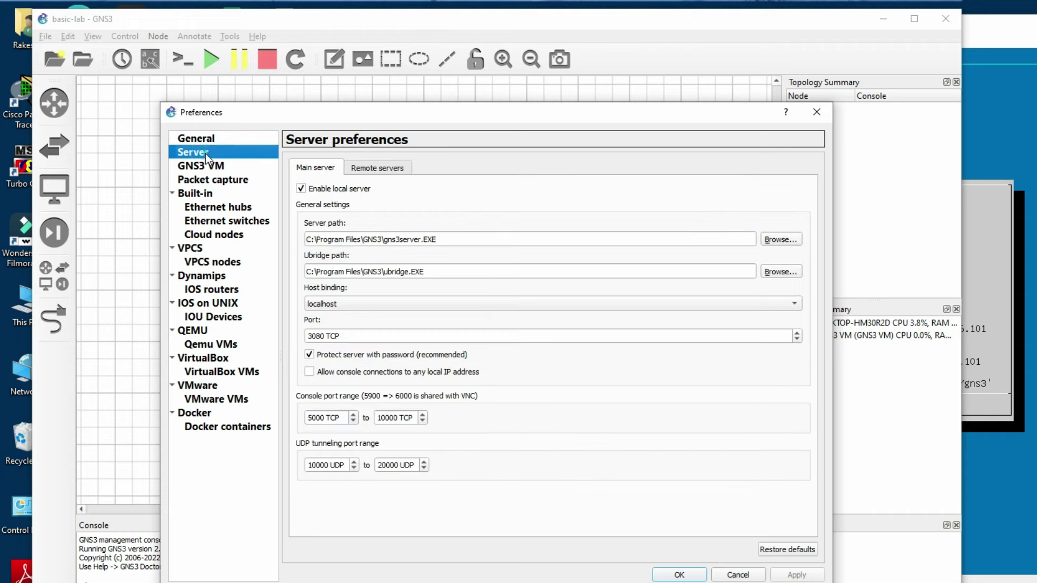
click(207, 166)
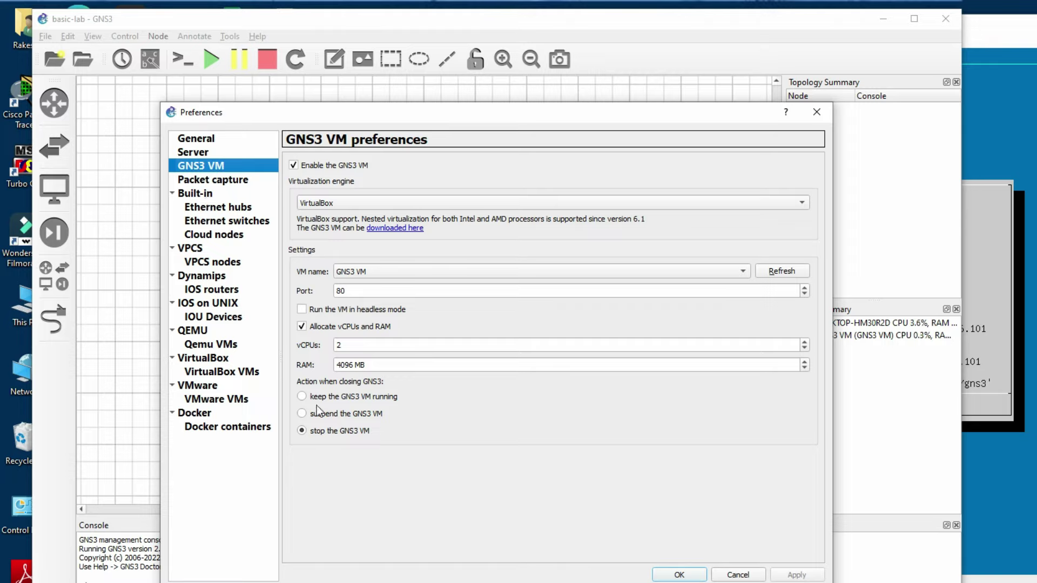
click(293, 381)
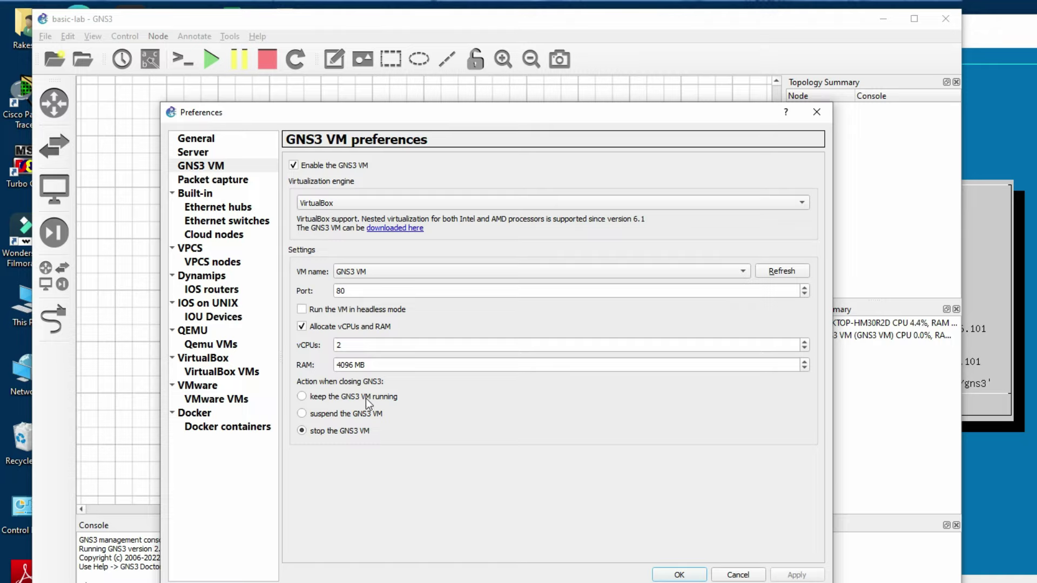
click(358, 436)
Review the packet capture, IOS routers, VirtualBox and VMware preferences, including their VM template pages, and close the preferences.
click(223, 184)
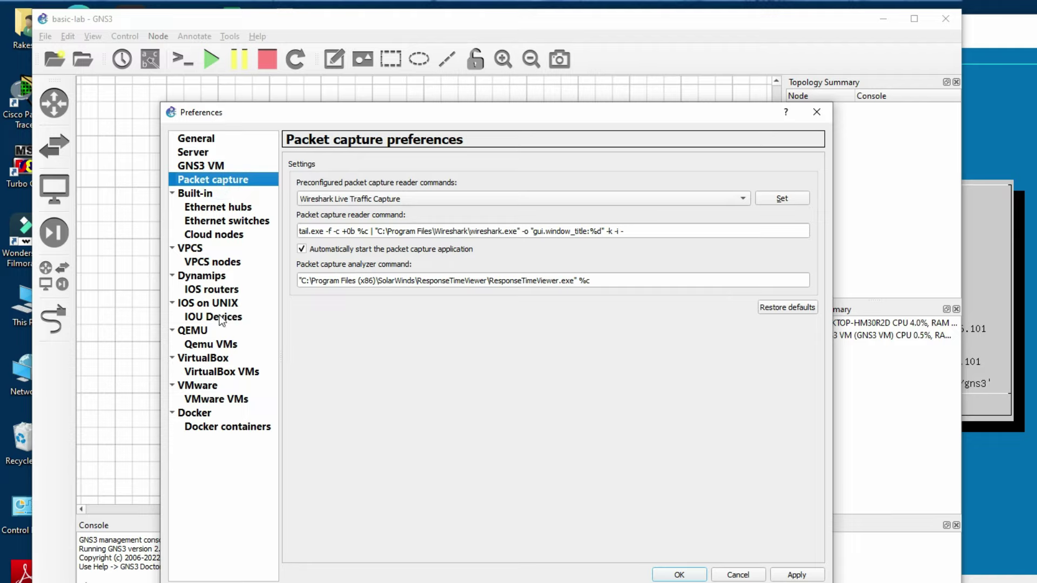
click(211, 290)
click(215, 358)
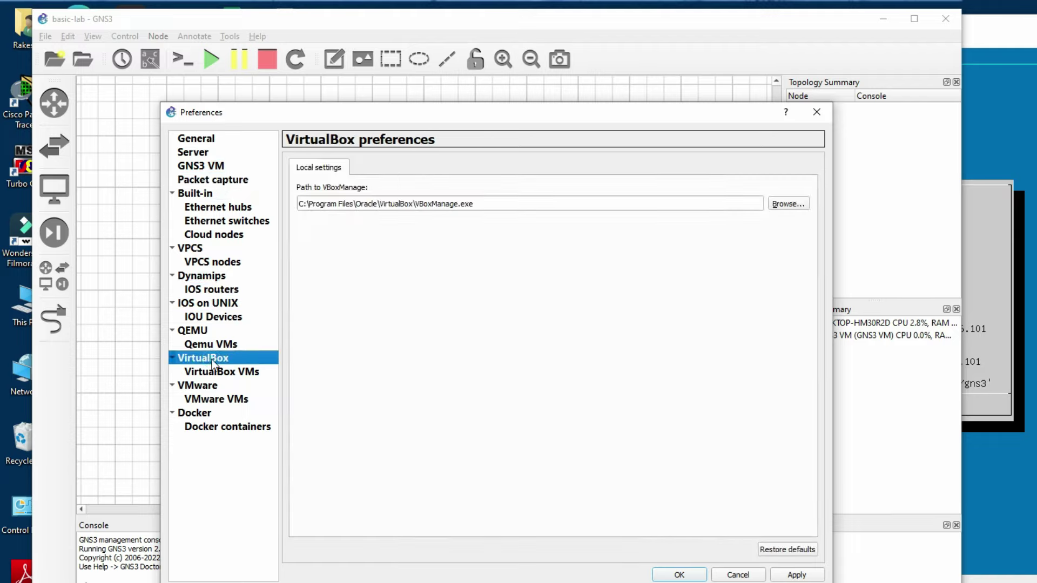
click(216, 372)
click(218, 387)
click(212, 358)
click(226, 369)
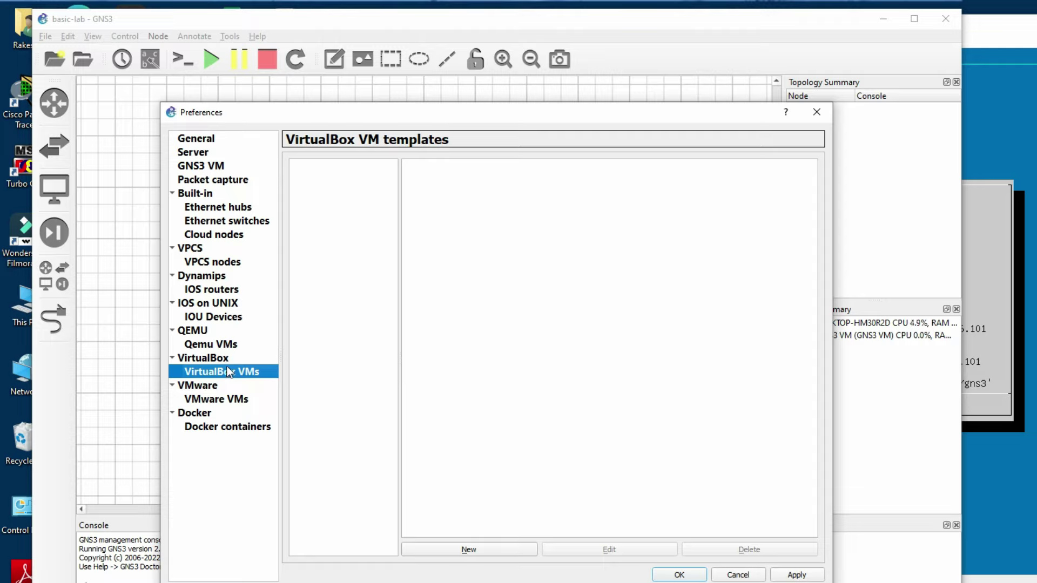
click(202, 398)
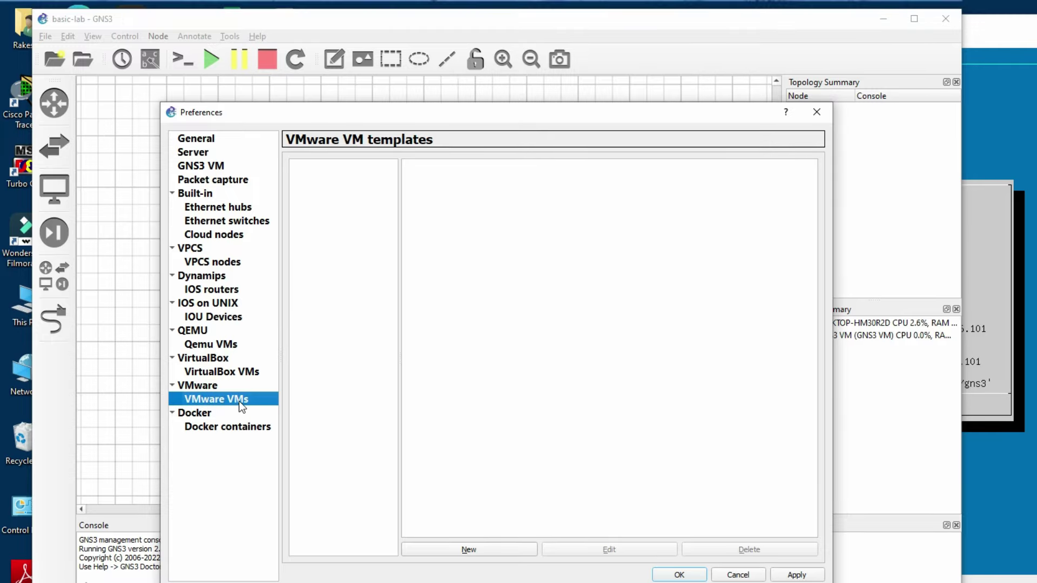
click(679, 574)
Add an Ethernet switch and a VPCS node beside it to the canvas, both hosted on the DESKTOP-HM30R2D server.
click(63, 282)
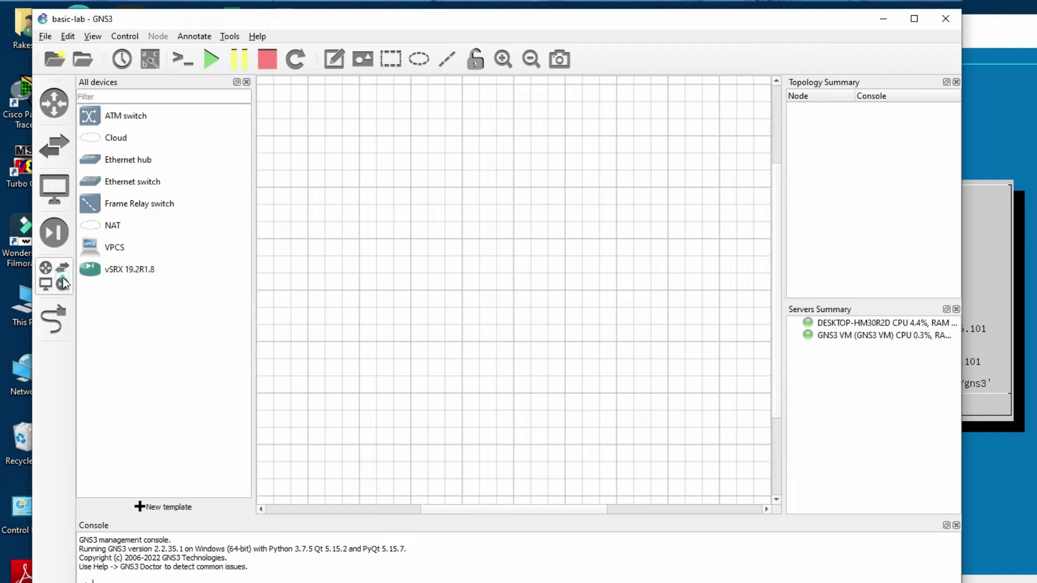
drag(133, 182, 455, 204)
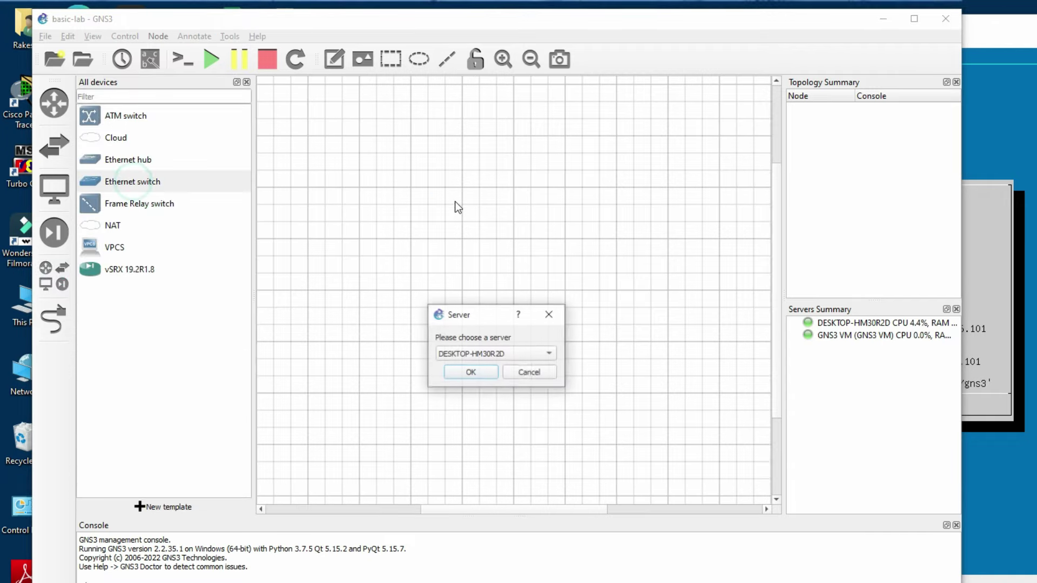
click(471, 373)
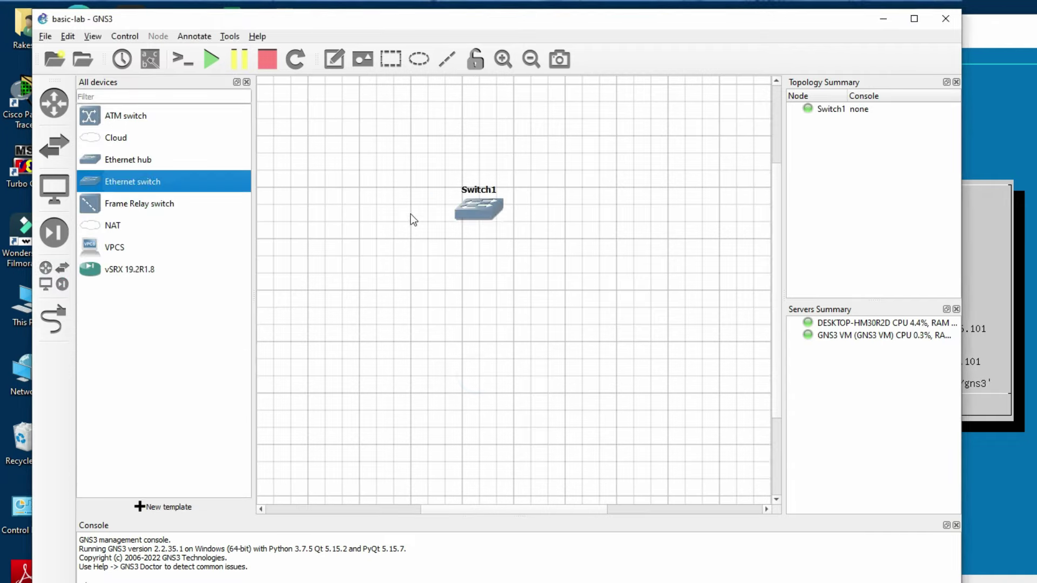
drag(111, 247, 377, 216)
click(473, 373)
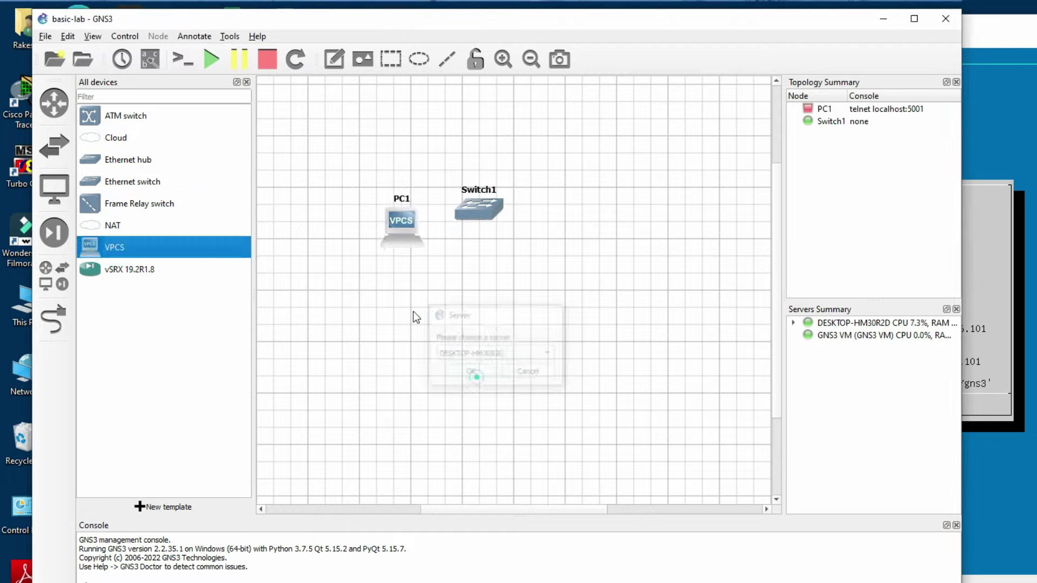
Link PC1's Ethernet0 port to Switch1's Ethernet0 port and leave link mode.
click(60, 314)
click(371, 224)
click(394, 232)
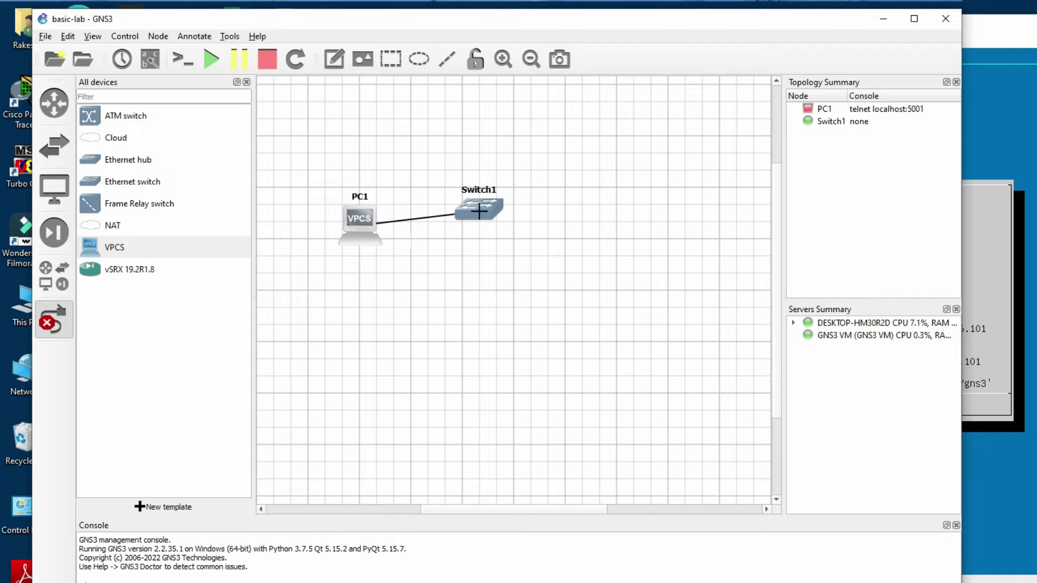
click(478, 210)
click(504, 223)
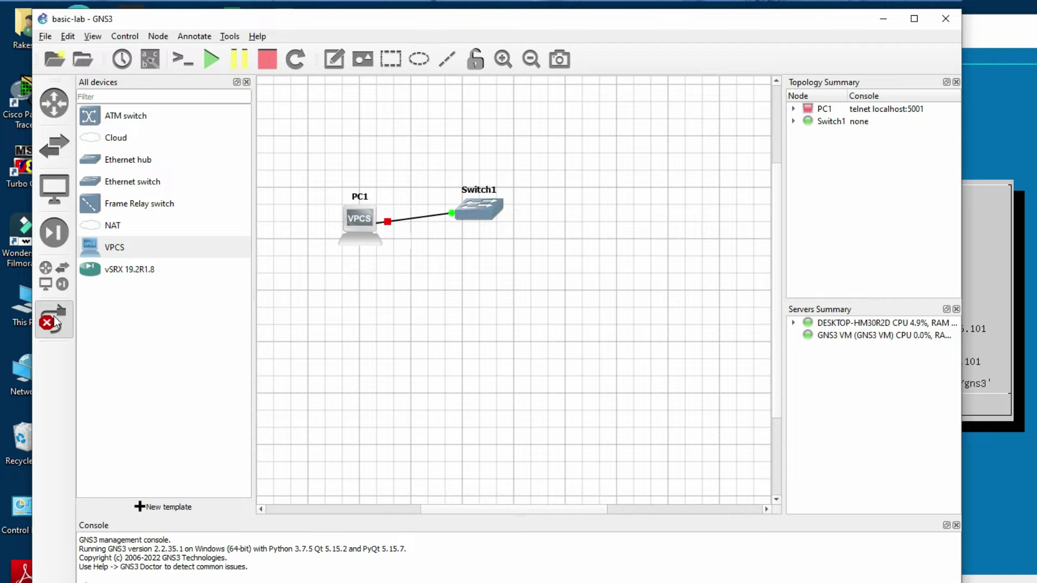
click(443, 280)
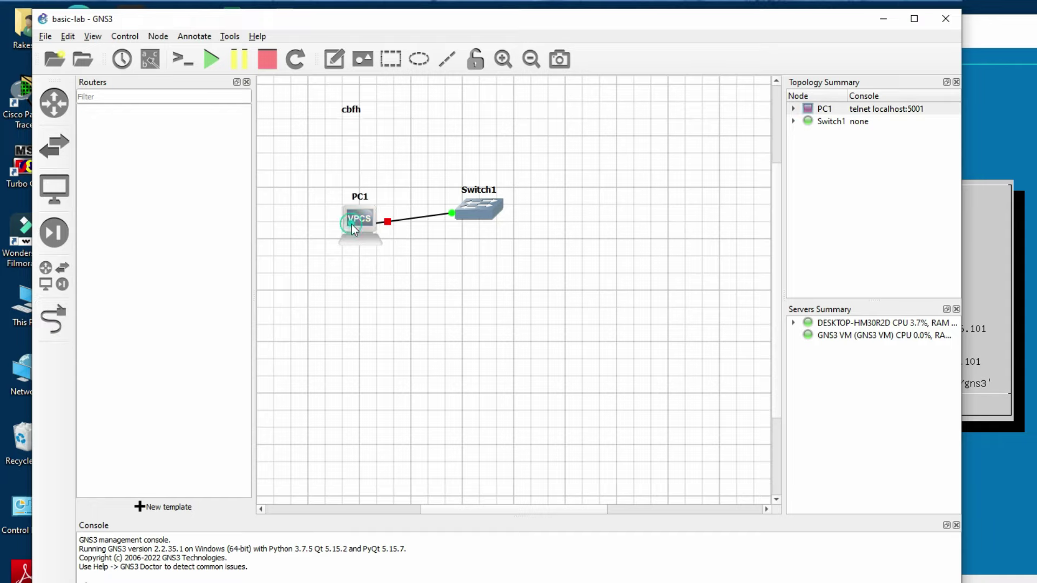
Start PC1 and open its console, move the console window below the nodes, and return to the basic-lab project window.
right_click(352, 223)
click(380, 263)
mouse_move(363, 221)
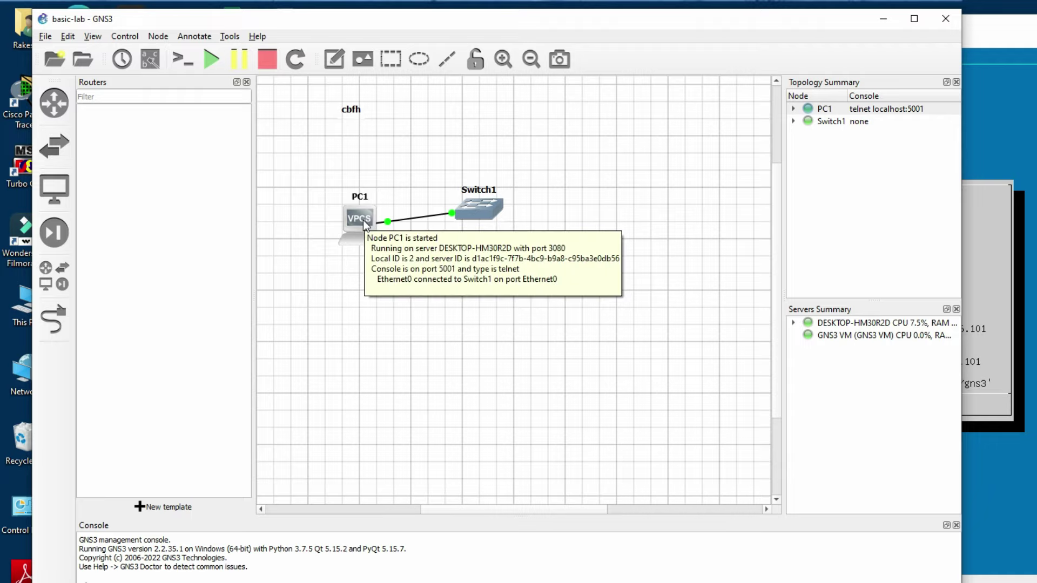
double_click(362, 219)
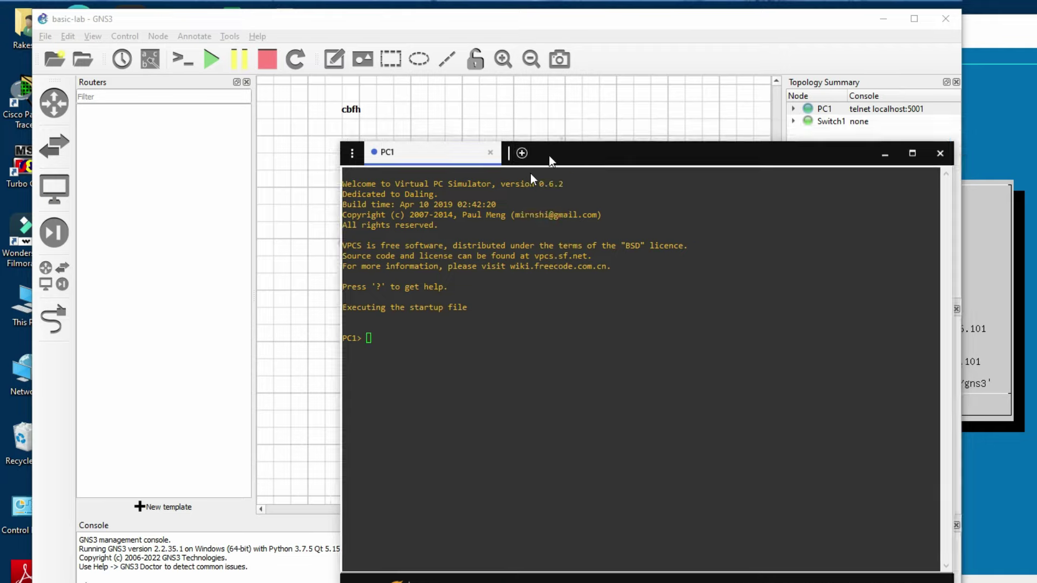
drag(551, 157, 315, 261)
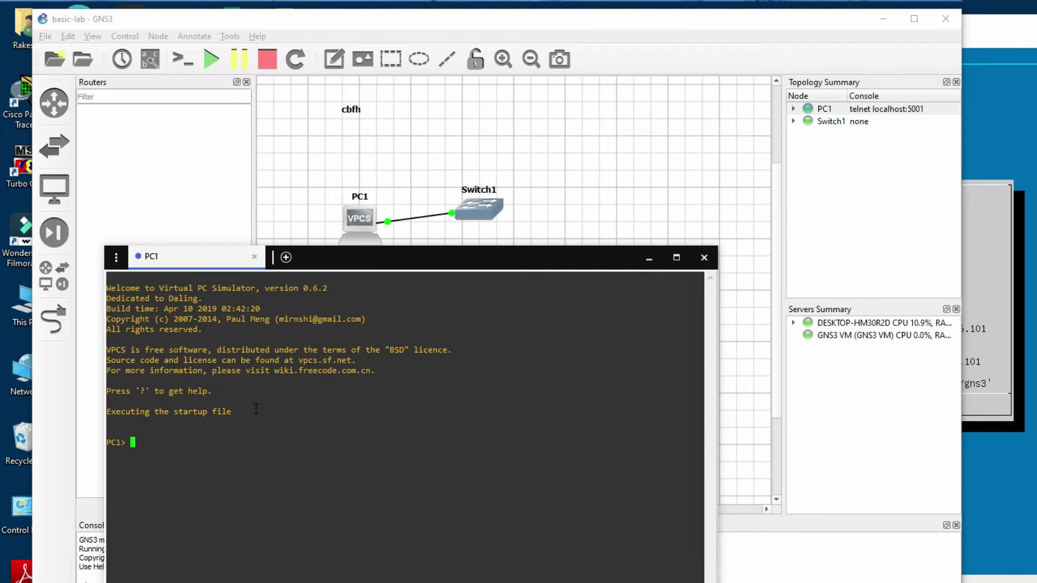
click(151, 90)
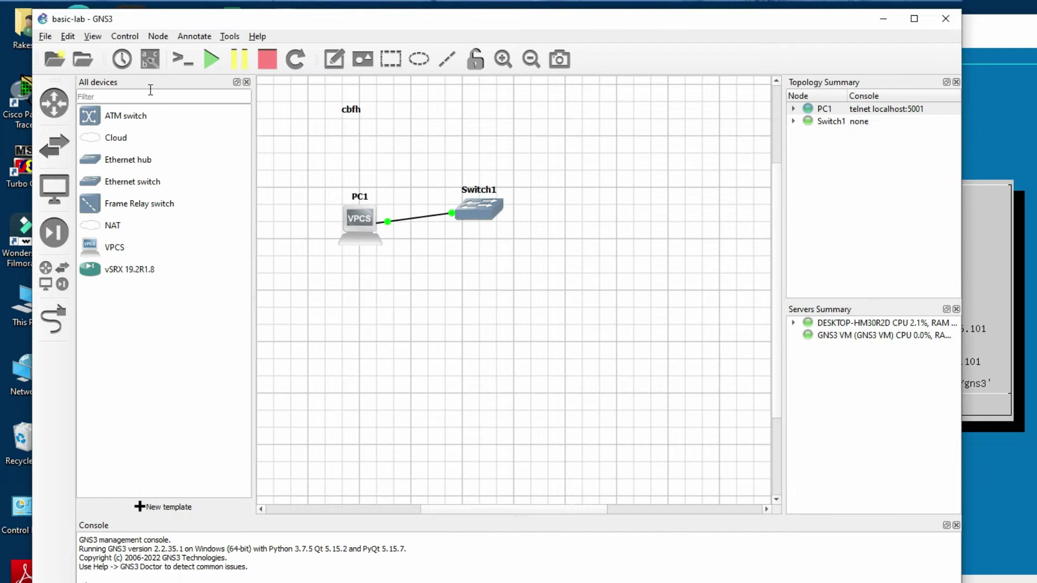